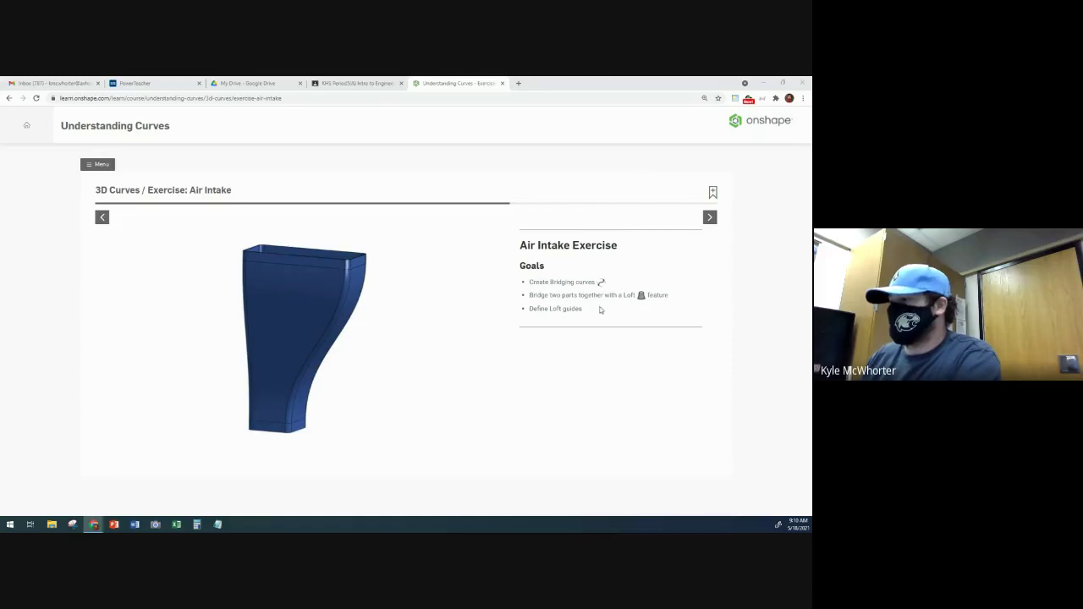
- Advance the Air Intake exercise to the Step 1 slide on copying the Intake document
{"action": "left_click", "coordinate": [709, 217]}
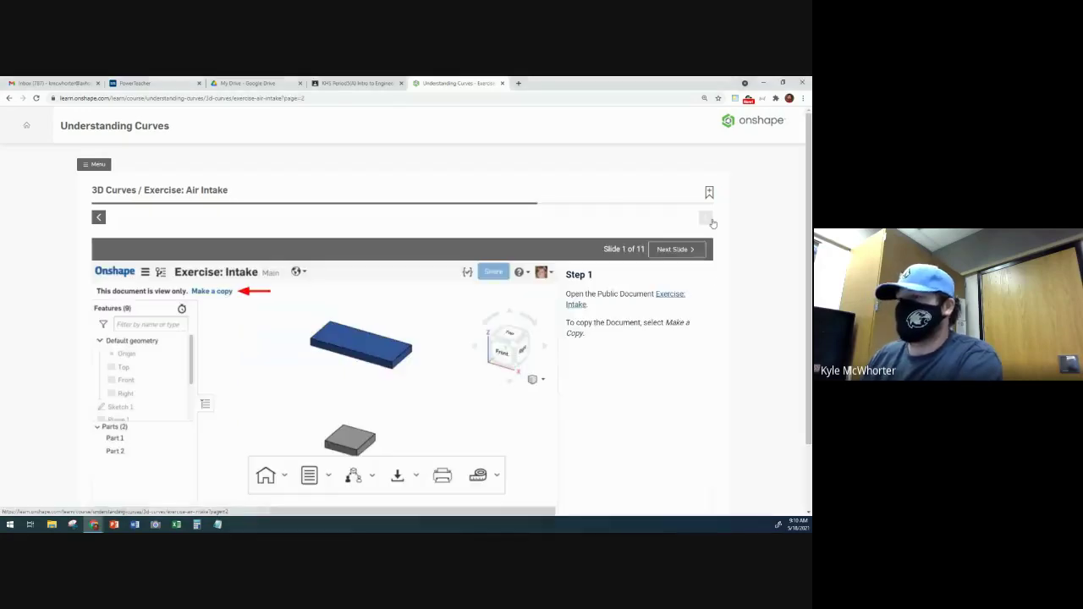
{"action": "scroll", "coordinate": [472, 217], "scroll_direction": "down", "scroll_amount": 1}
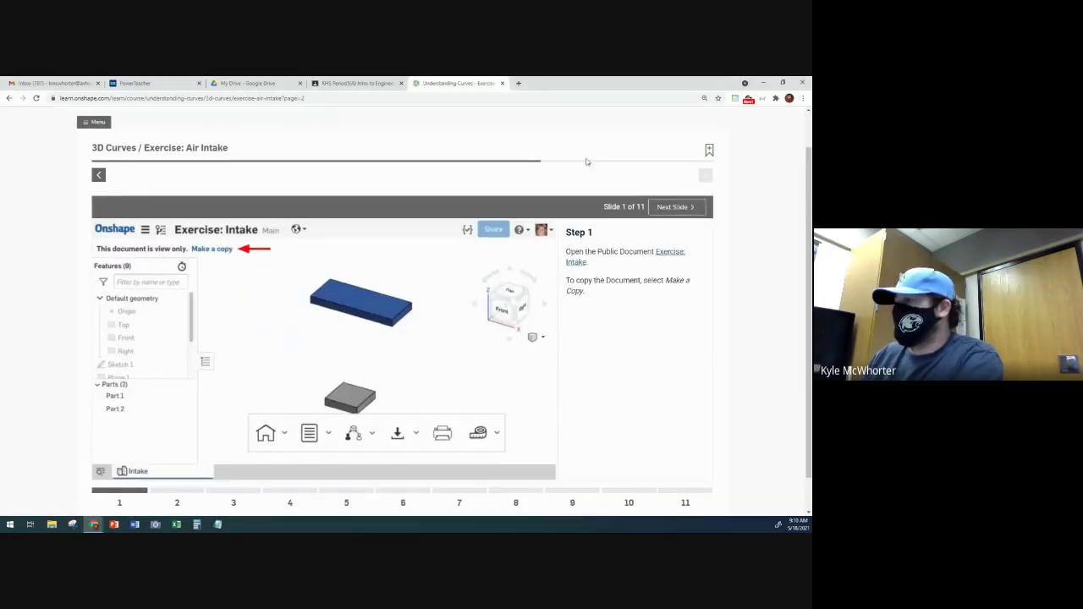
{"action": "scroll", "coordinate": [576, 152], "scroll_direction": "down", "scroll_amount": 1}
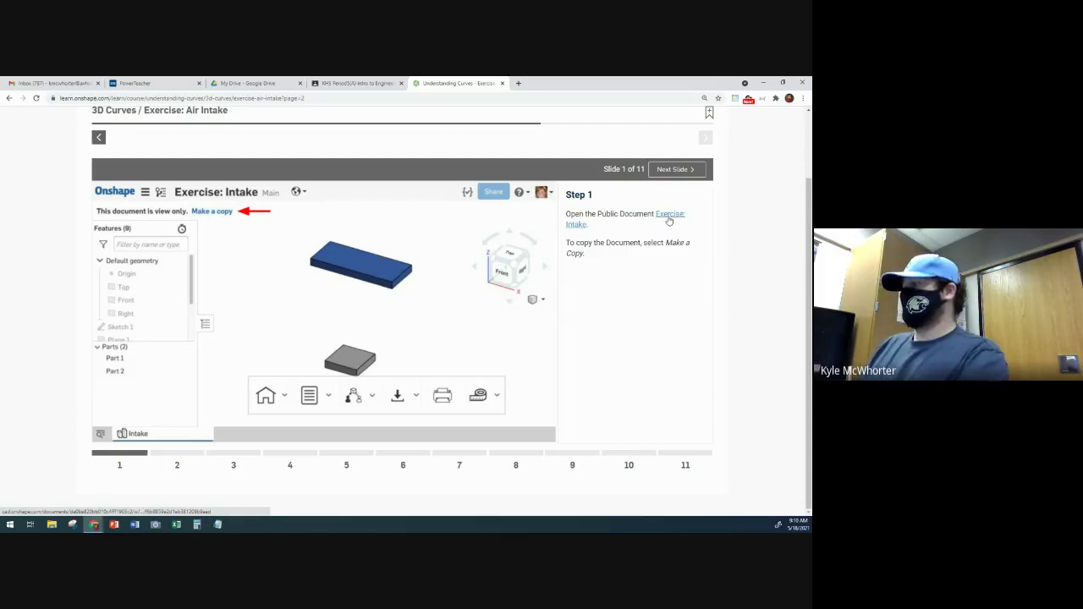
- Make an editable copy of the public Exercise: Intake document named 'Exercise: Intake - Copy Per 5'
{"action": "left_click", "coordinate": [669, 219]}
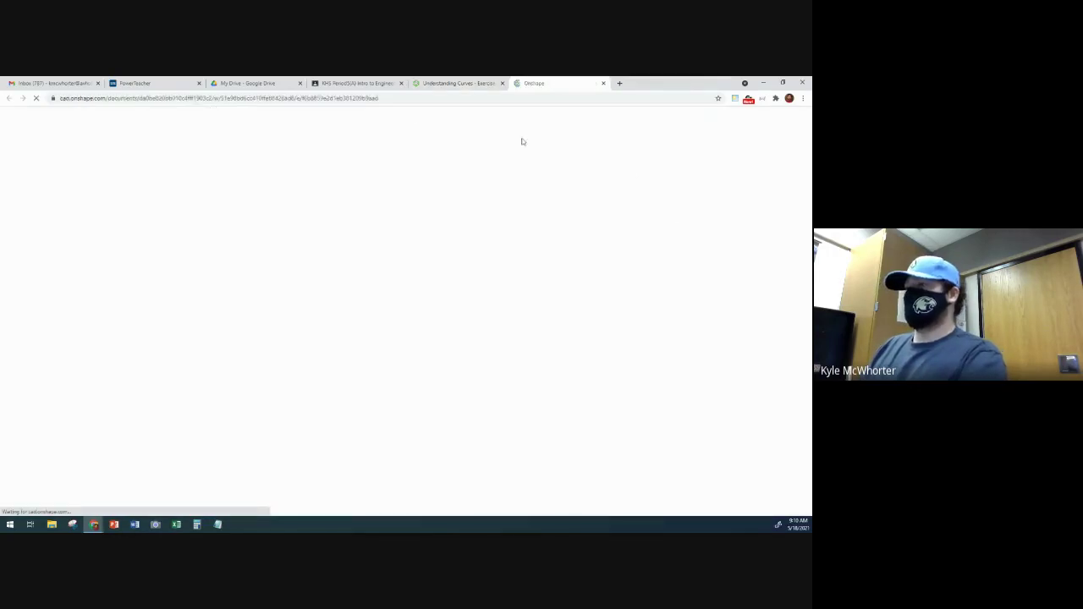
{"action": "left_click", "coordinate": [406, 98]}
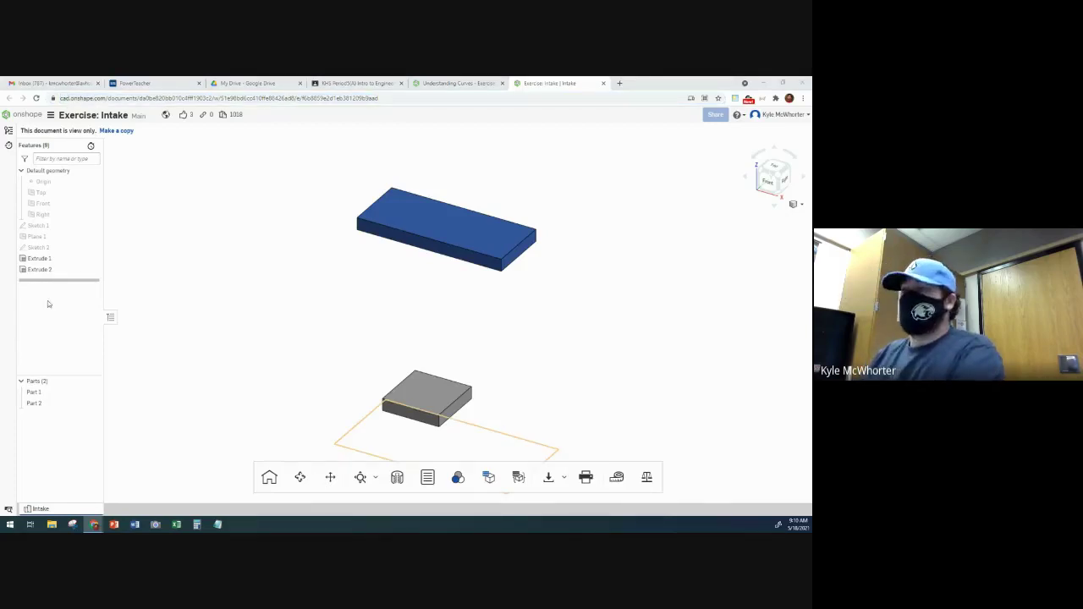
{"action": "left_click", "coordinate": [126, 132]}
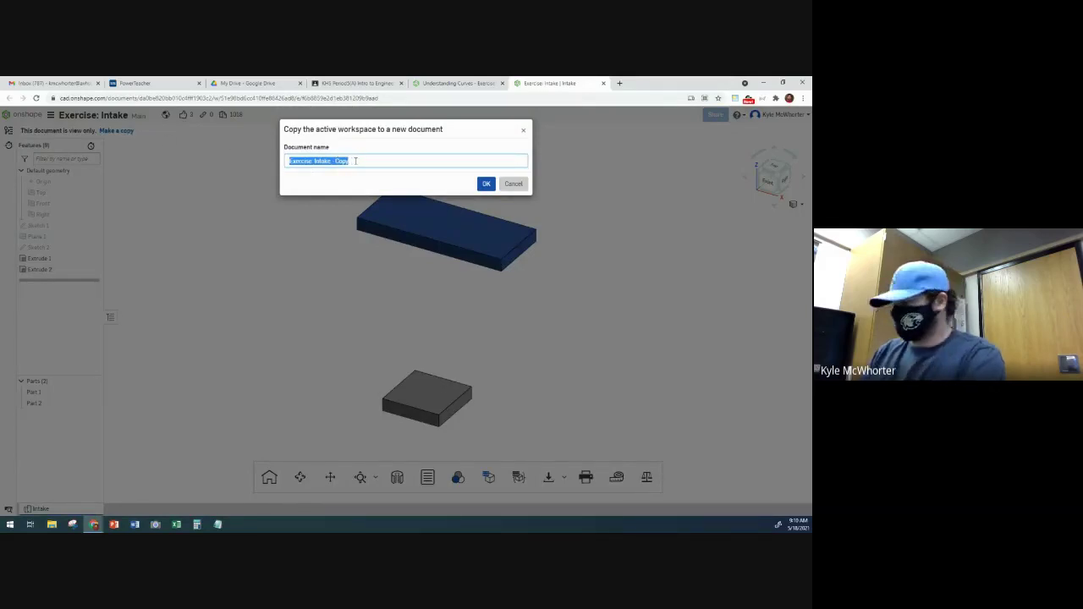
{"action": "left_click", "coordinate": [355, 161]}
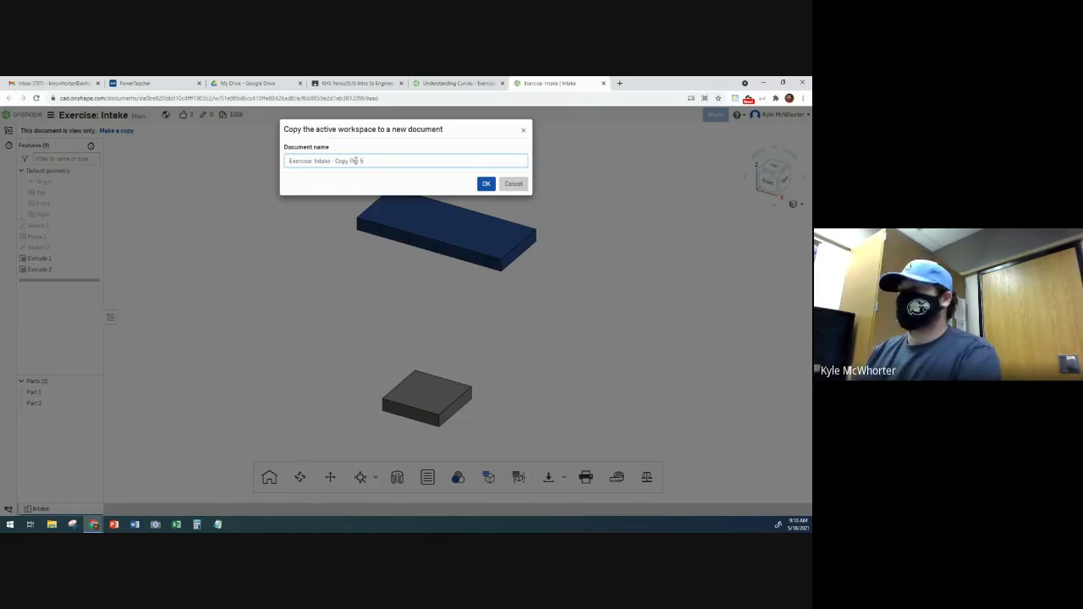
{"action": "left_click", "coordinate": [486, 185]}
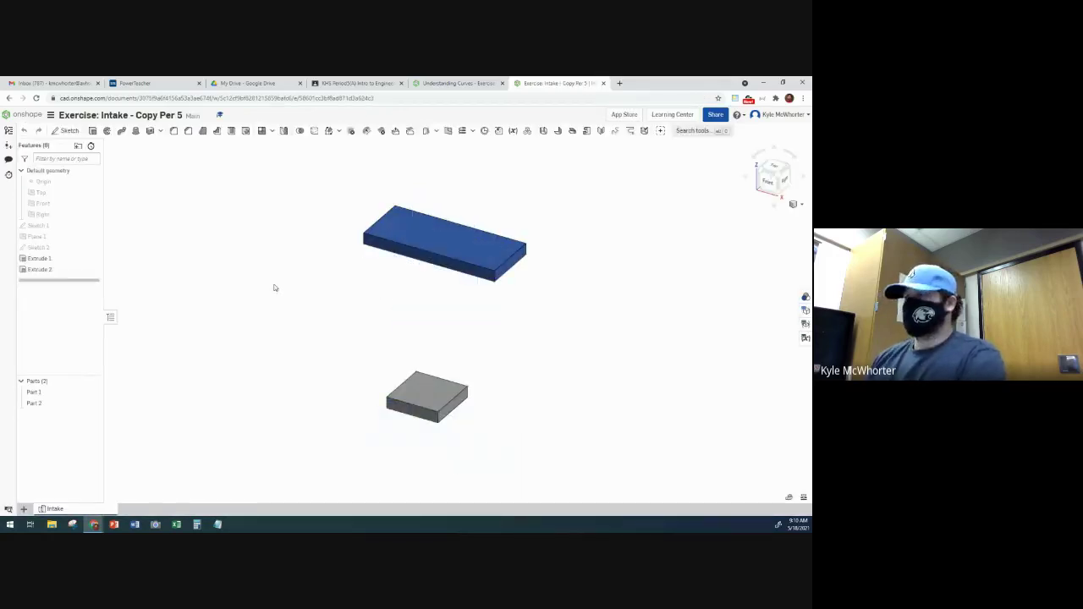
- Orbit the two copied plates to a near-front view, checking the lesson instructions in between
{"action": "right_click_drag", "start_coordinate": [270, 315], "coordinate": [329, 268]}
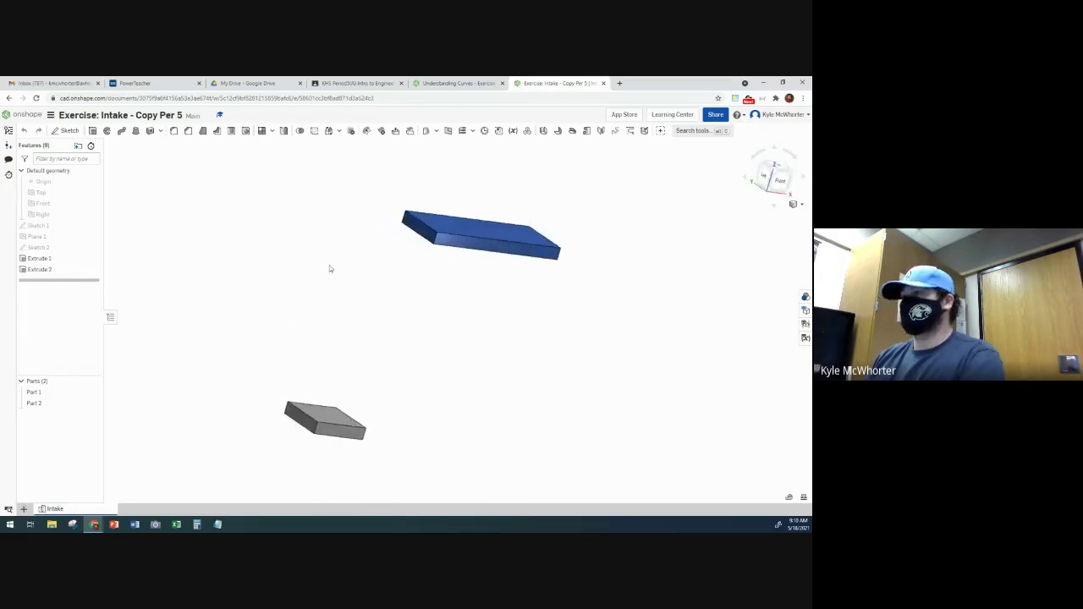
{"action": "left_click", "coordinate": [464, 84]}
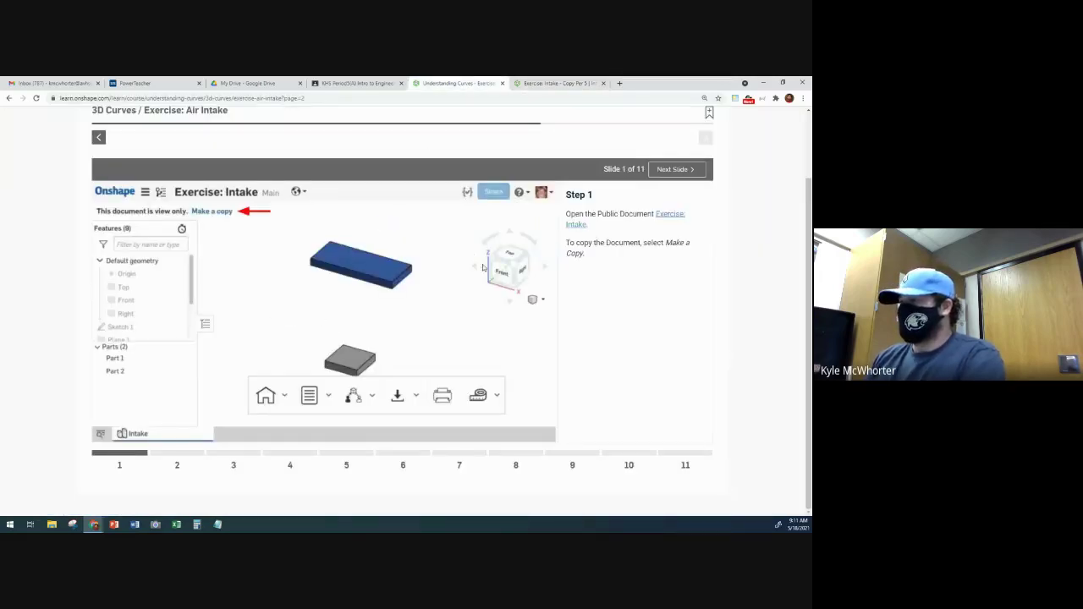
{"action": "left_click", "coordinate": [558, 83]}
{"action": "right_click_drag", "start_coordinate": [628, 258], "coordinate": [586, 268]}
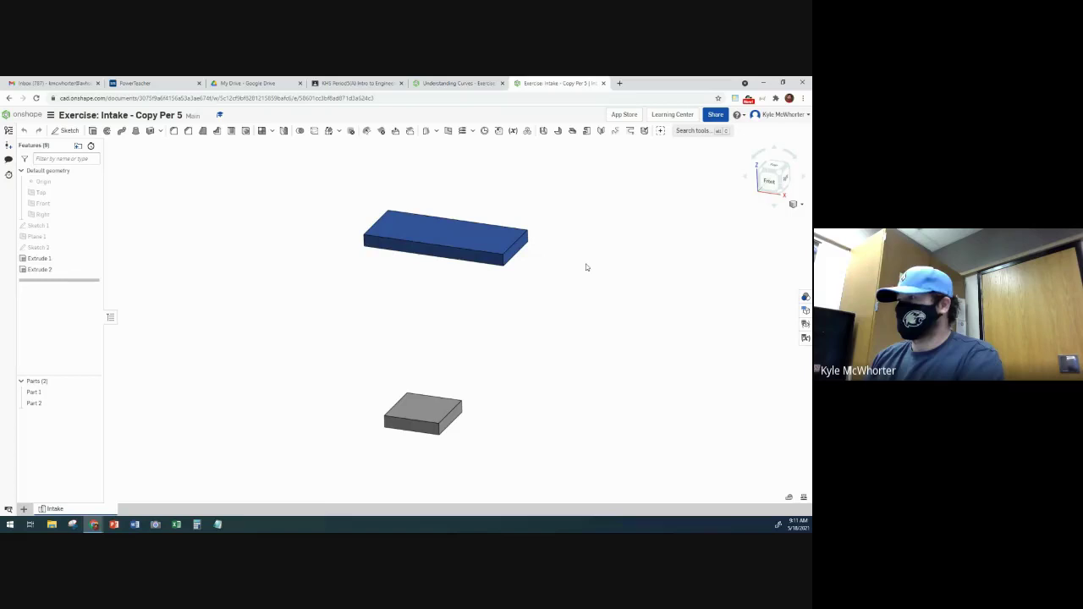
{"action": "left_click", "coordinate": [461, 84]}
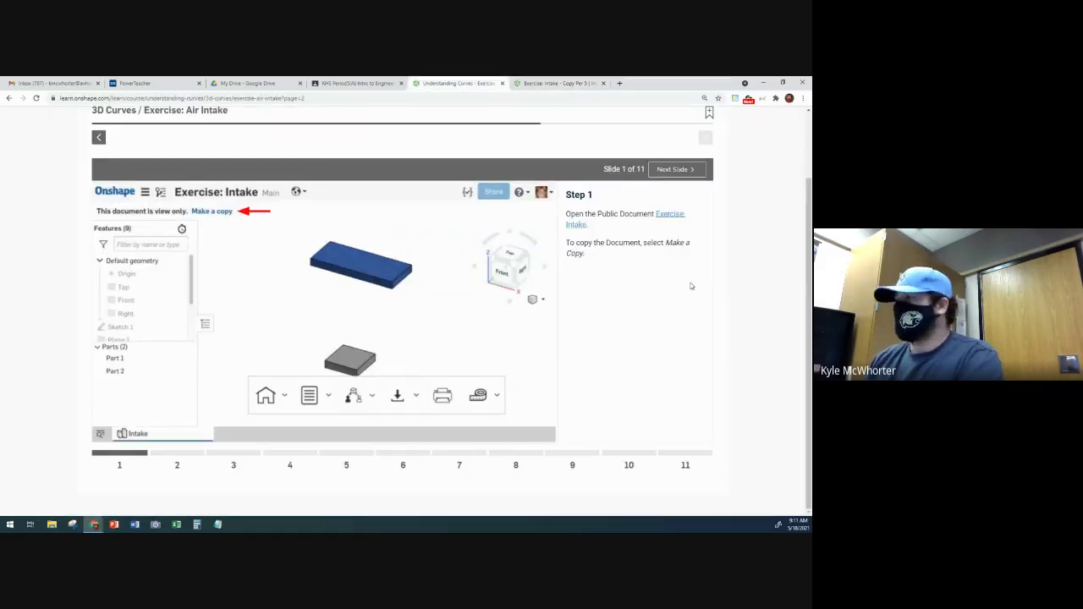
- Read the Step 2 bridging-curve slide while viewing the plates edge-on and then isometric
{"action": "left_click", "coordinate": [674, 169]}
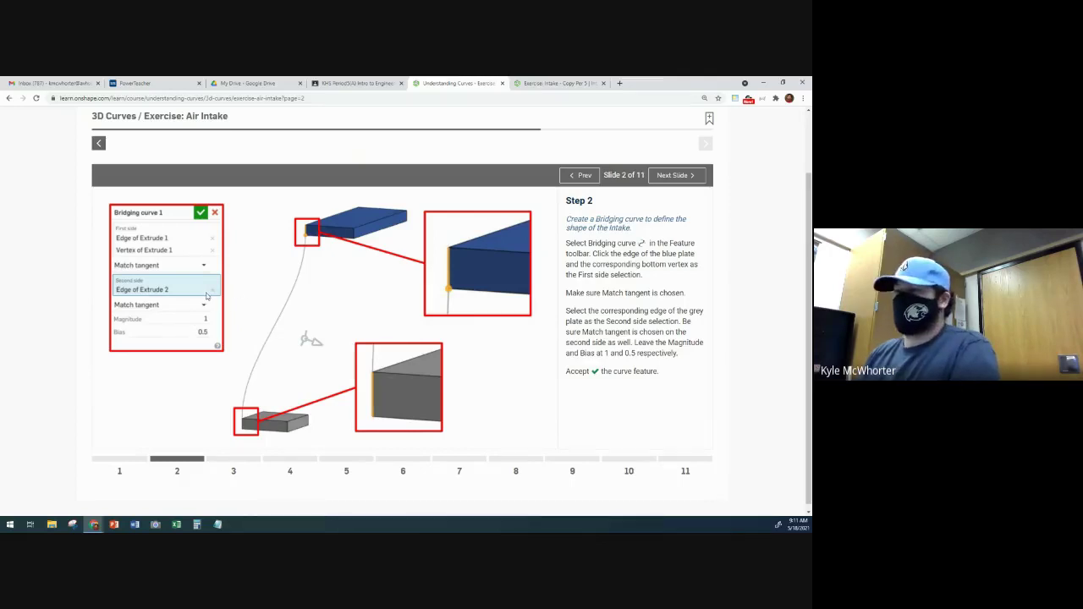
{"action": "left_click", "coordinate": [546, 83]}
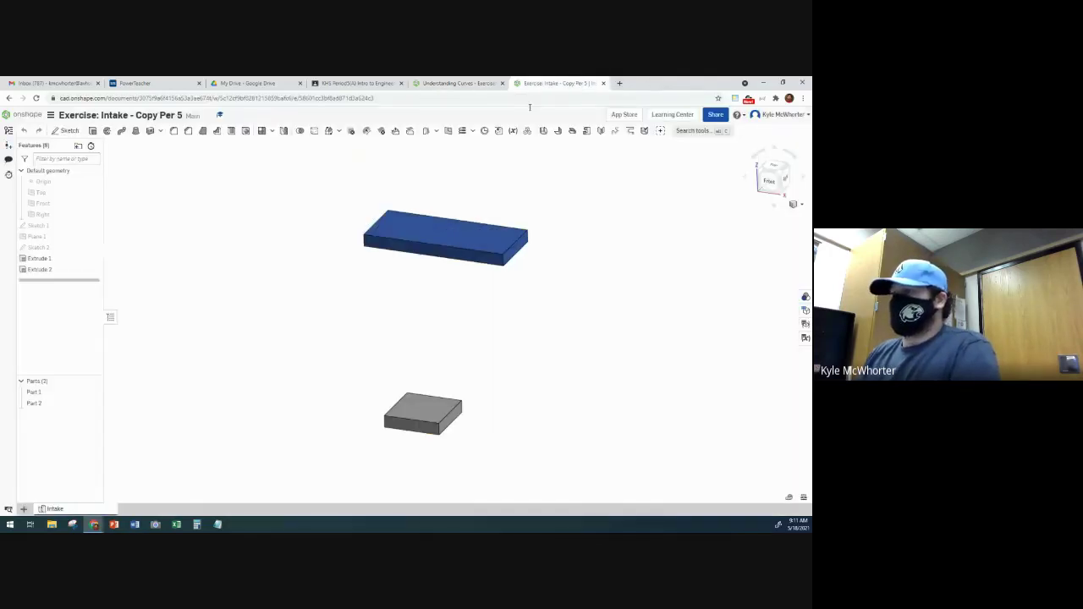
{"action": "right_click_drag", "start_coordinate": [314, 309], "coordinate": [456, 85]}
{"action": "left_click", "coordinate": [457, 83]}
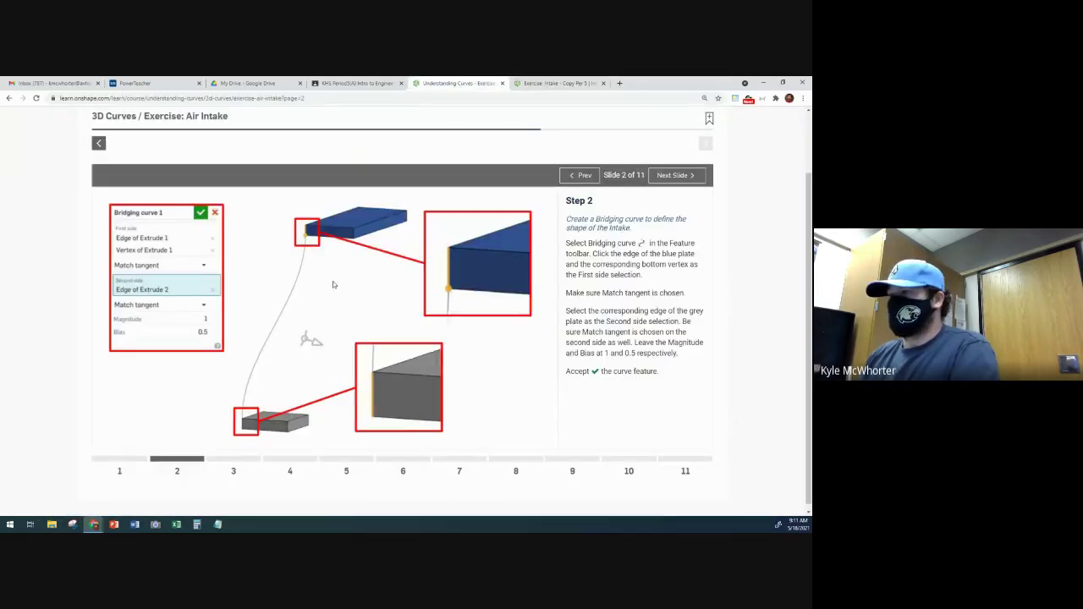
{"action": "right_click", "coordinate": [333, 281]}
{"action": "left_click", "coordinate": [551, 85]}
{"action": "right_click_drag", "start_coordinate": [508, 186], "coordinate": [402, 321]}
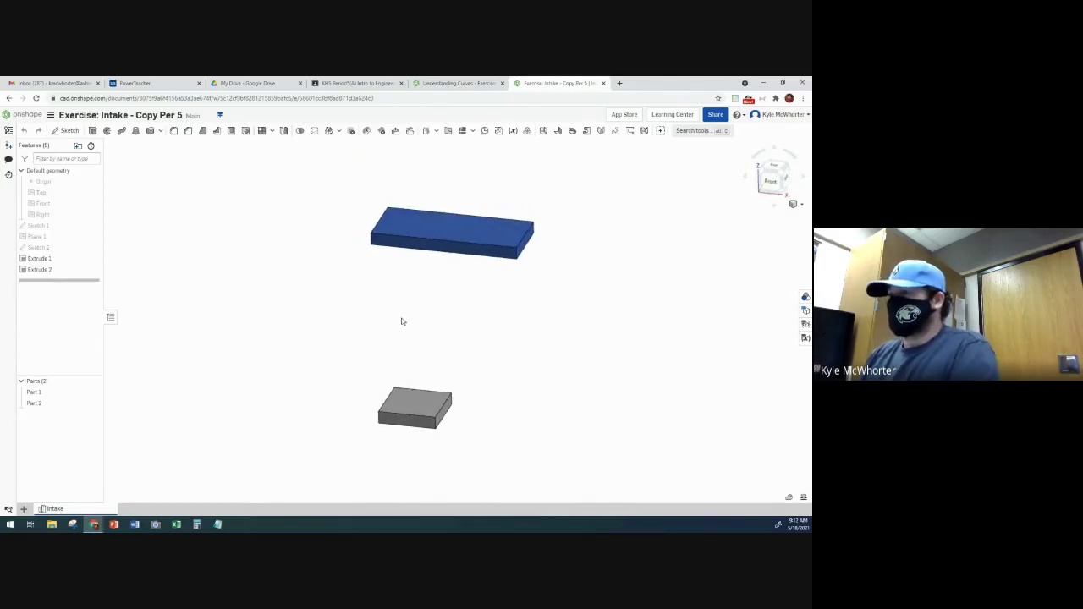
{"action": "left_click", "coordinate": [457, 83]}
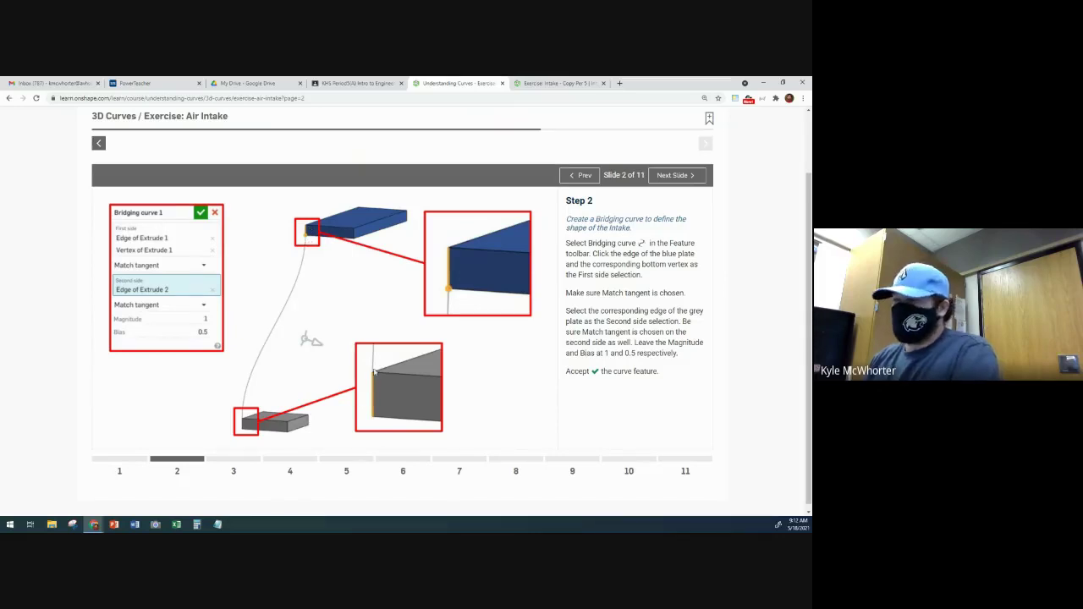
{"action": "left_click", "coordinate": [559, 83]}
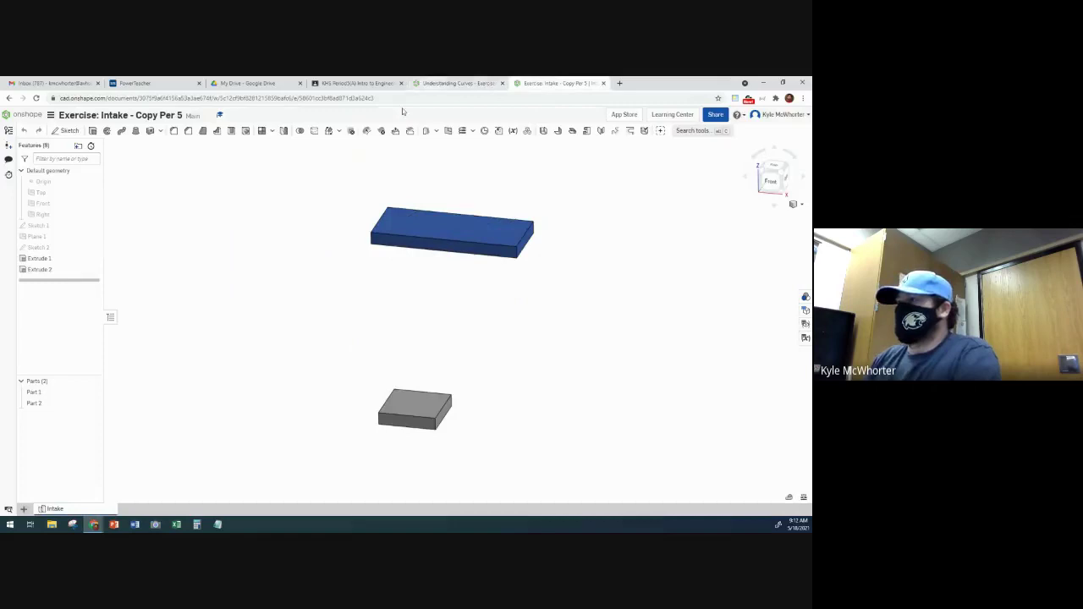
- Start a bridging curve with the blue plate's left edge and bottom vertex as first side
{"action": "left_click", "coordinate": [473, 131]}
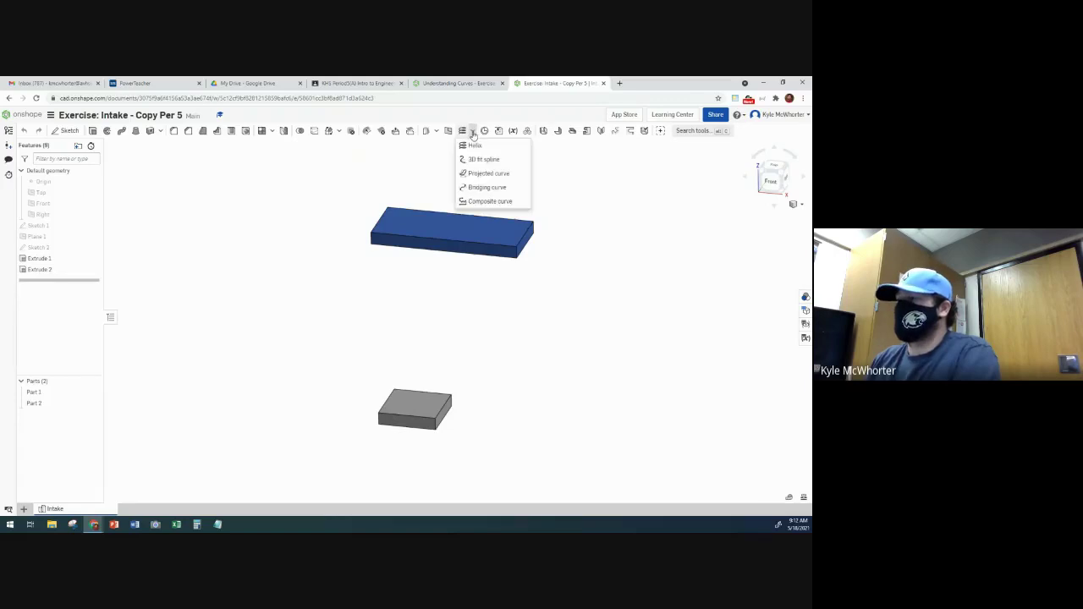
{"action": "left_click", "coordinate": [482, 189]}
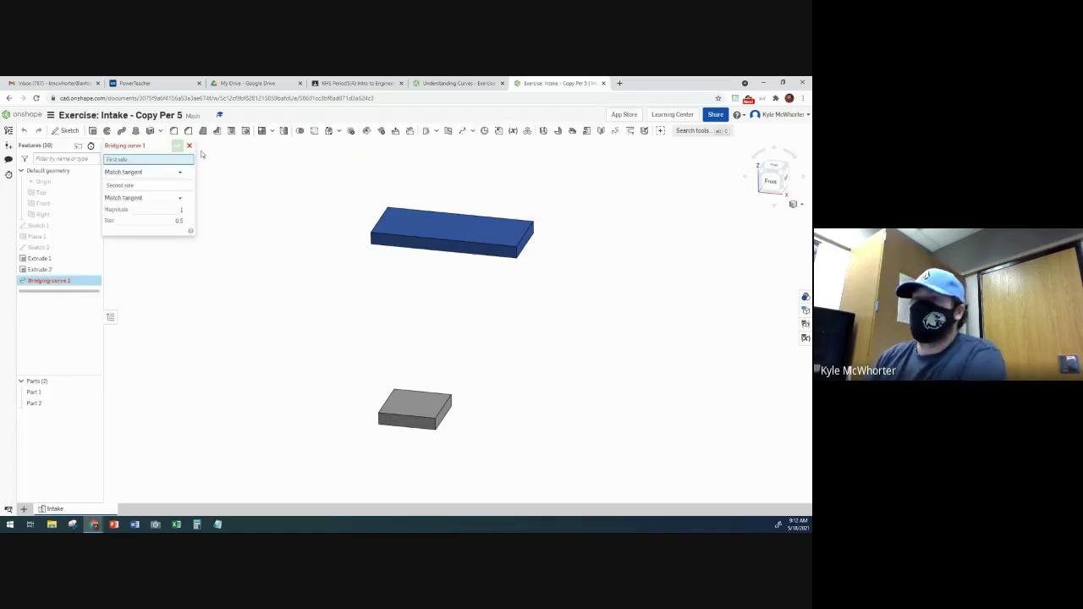
{"action": "scroll", "coordinate": [372, 251], "scroll_direction": "up", "scroll_amount": 4}
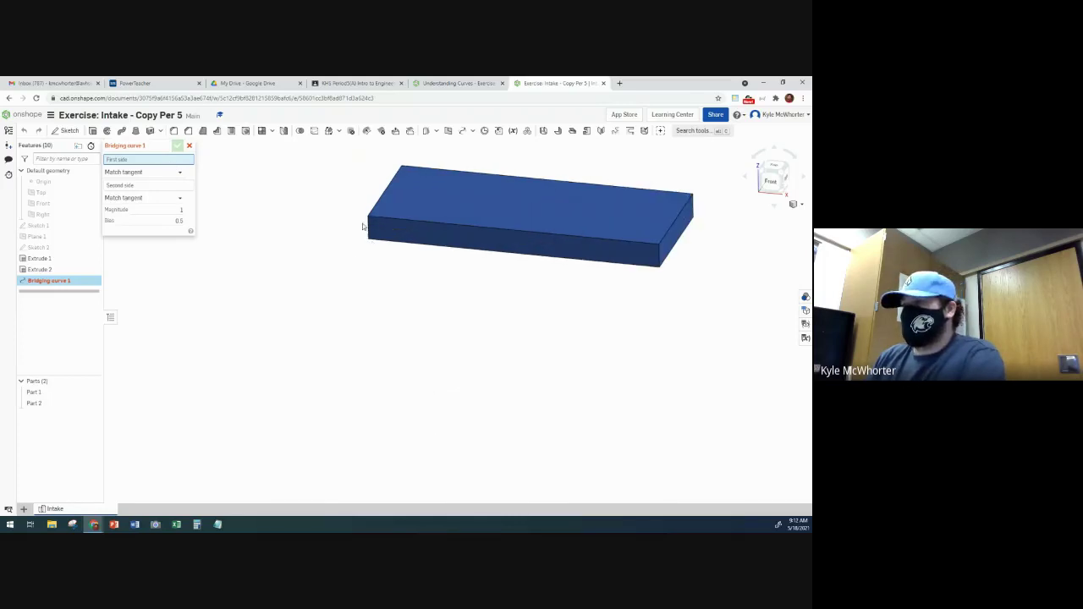
{"action": "scroll", "coordinate": [368, 225], "scroll_direction": "up", "scroll_amount": 2}
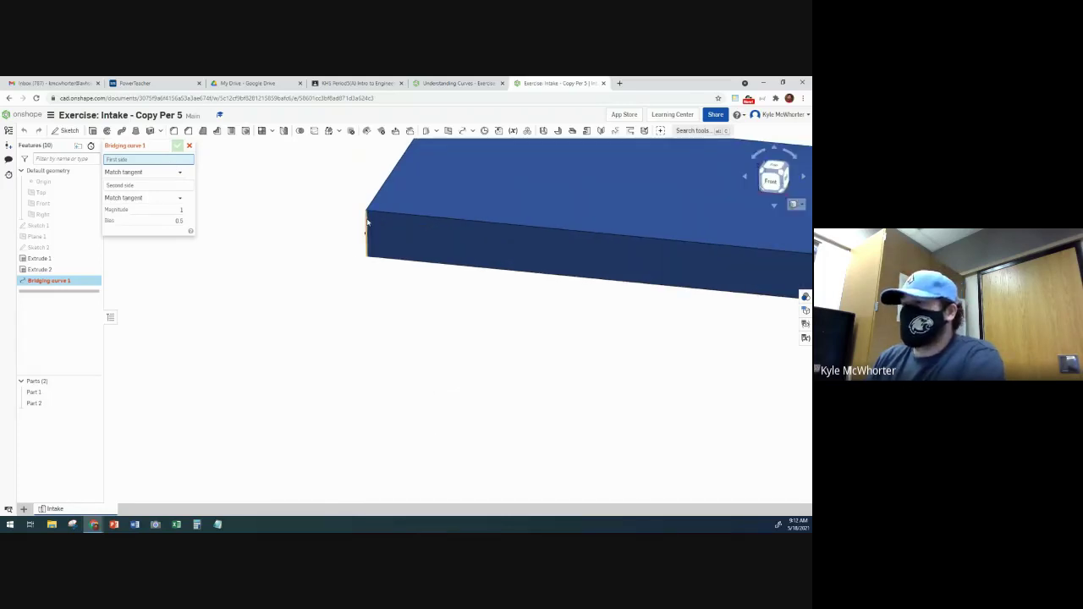
{"action": "left_click", "coordinate": [367, 222]}
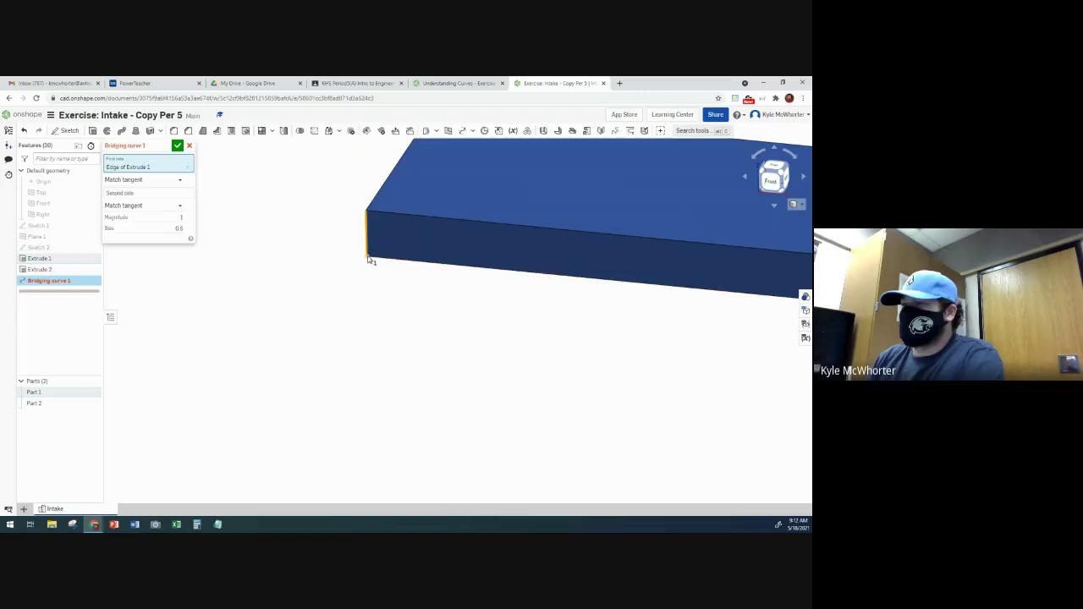
{"action": "left_click", "coordinate": [368, 260]}
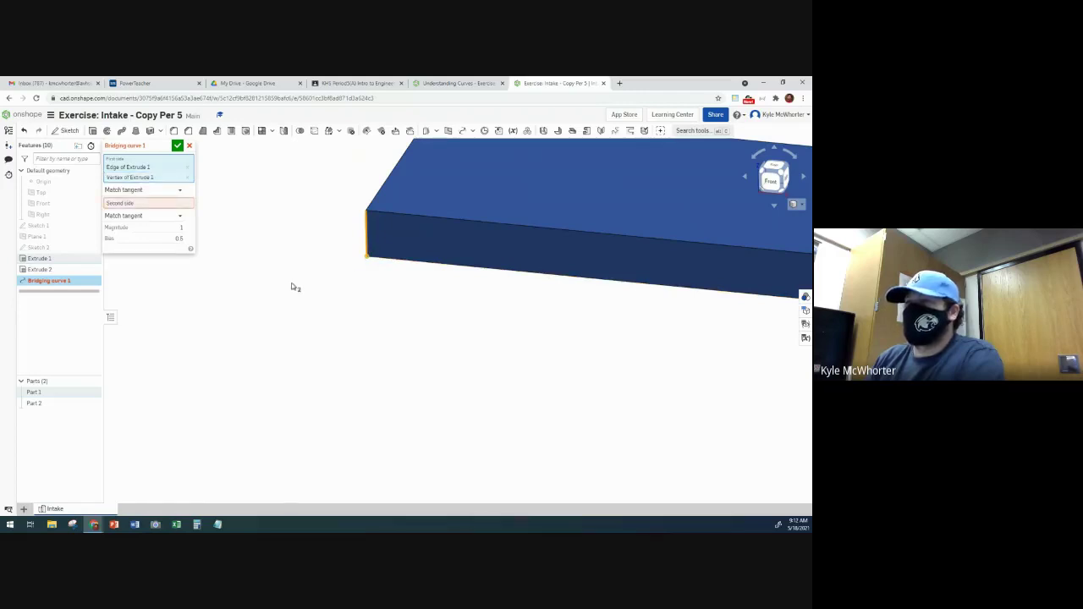
{"action": "scroll", "coordinate": [298, 291], "scroll_direction": "down", "scroll_amount": 2}
{"action": "scroll", "coordinate": [327, 297], "scroll_direction": "up", "scroll_amount": 1}
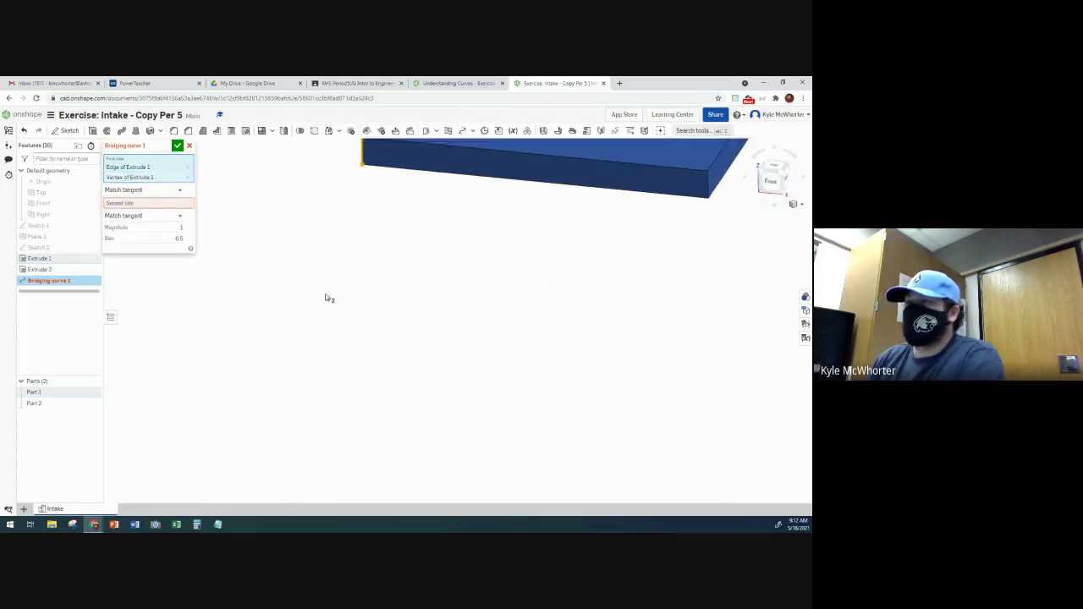
{"action": "scroll", "coordinate": [237, 271], "scroll_direction": "down", "scroll_amount": 3}
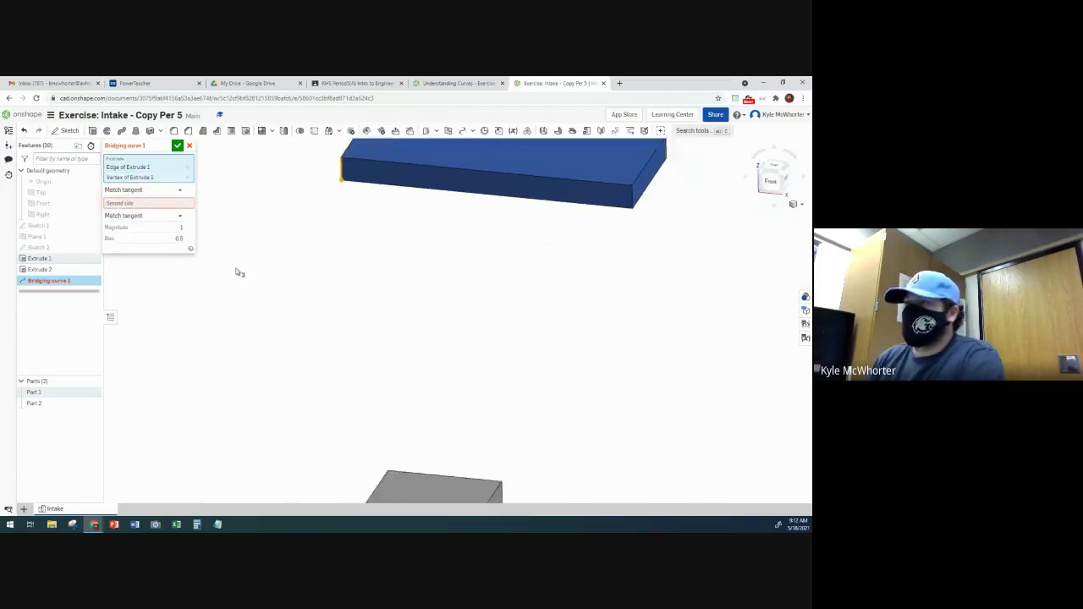
- Set the grey plate's matching left edge as second side and accept the tangent-matched Bridging curve 1
{"action": "left_click", "coordinate": [149, 206]}
{"action": "scroll", "coordinate": [319, 457], "scroll_direction": "up", "scroll_amount": 5}
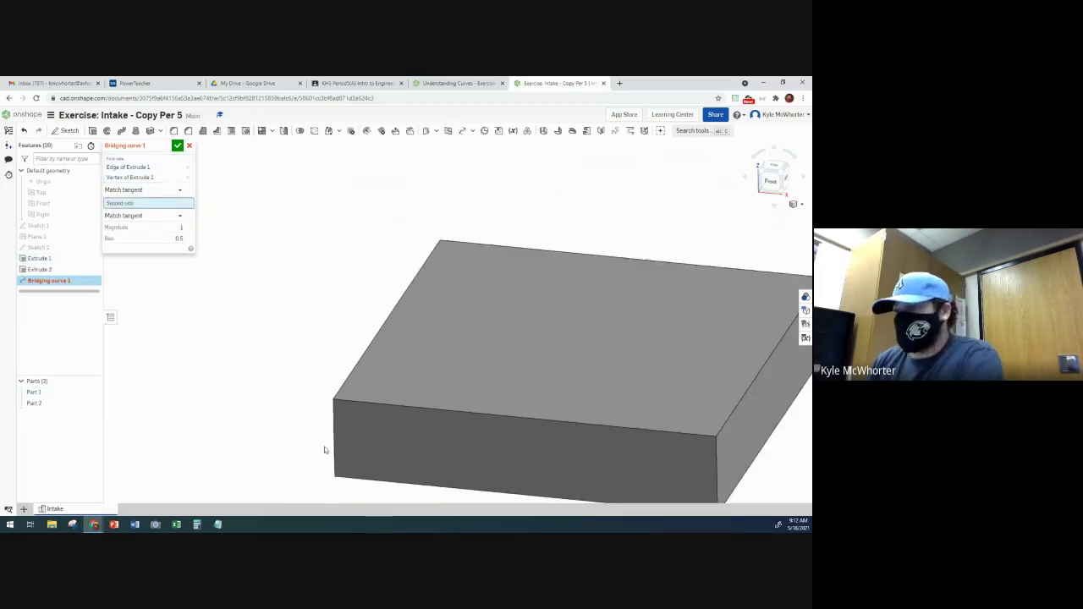
{"action": "left_click", "coordinate": [335, 426]}
{"action": "scroll", "coordinate": [335, 427], "scroll_direction": "down", "scroll_amount": 5}
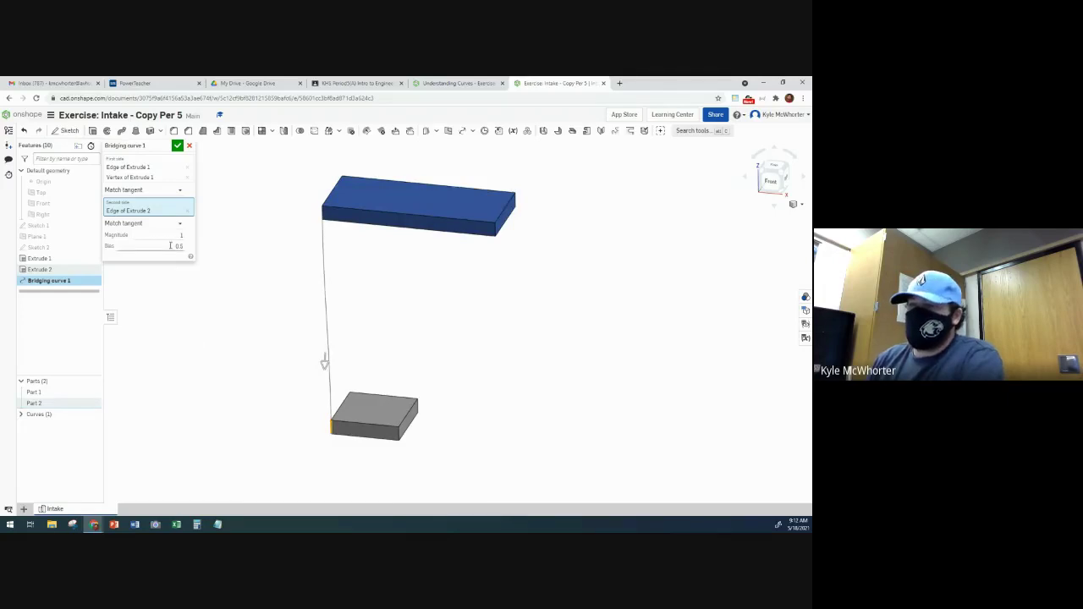
{"action": "mouse_move", "coordinate": [191, 346]}
{"action": "right_mouse_down"}
{"action": "mouse_move", "coordinate": [251, 356]}
{"action": "mouse_move", "coordinate": [279, 346]}
{"action": "mouse_move", "coordinate": [290, 368]}
{"action": "mouse_move", "coordinate": [203, 333]}
{"action": "mouse_move", "coordinate": [189, 343]}
{"action": "right_mouse_up"}
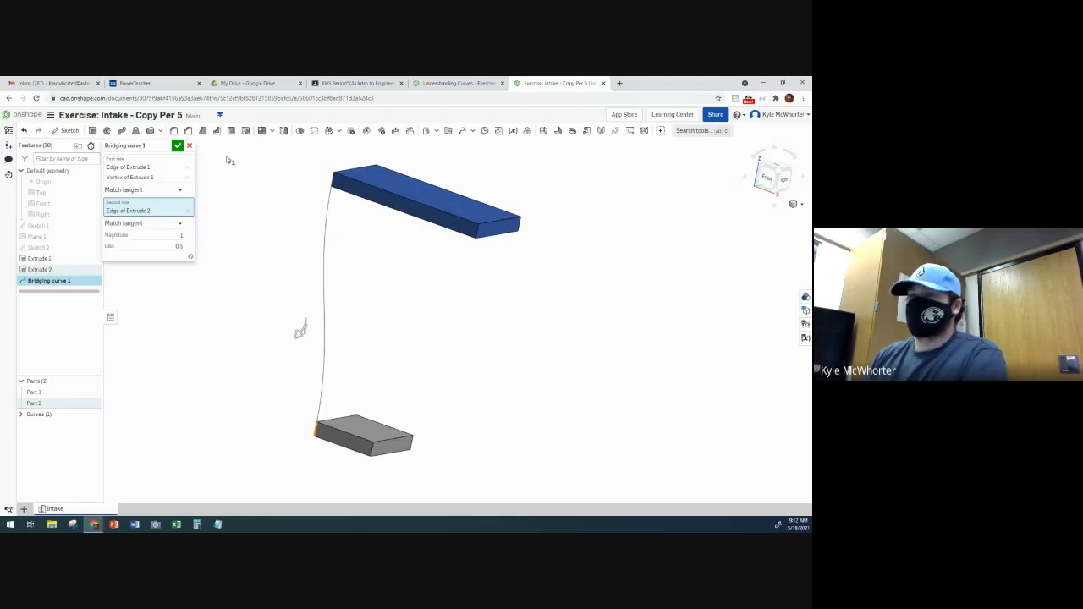
{"action": "left_click", "coordinate": [440, 83]}
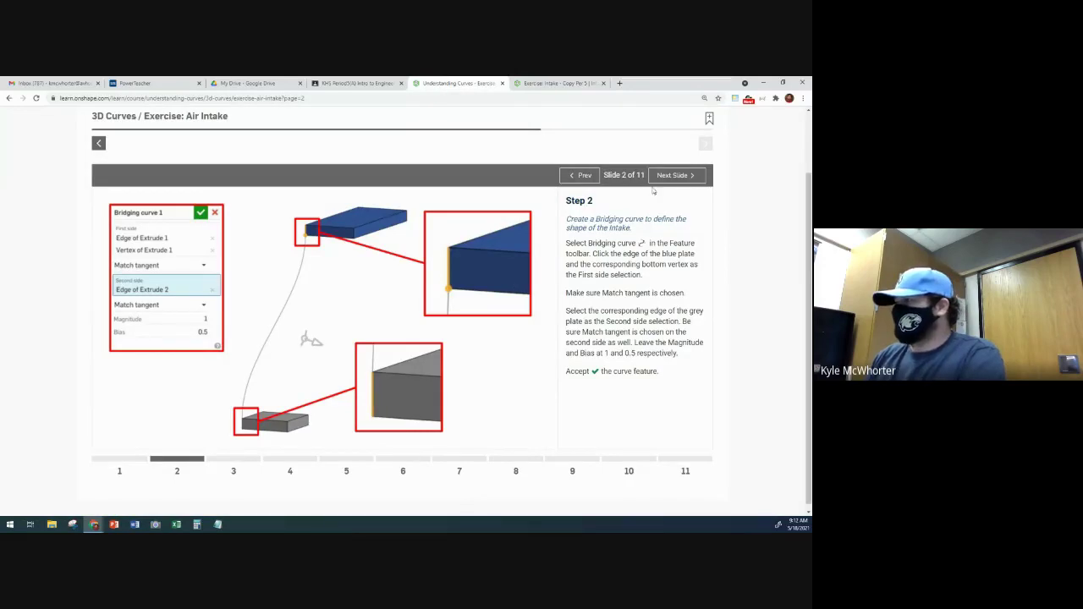
{"action": "left_click", "coordinate": [592, 83]}
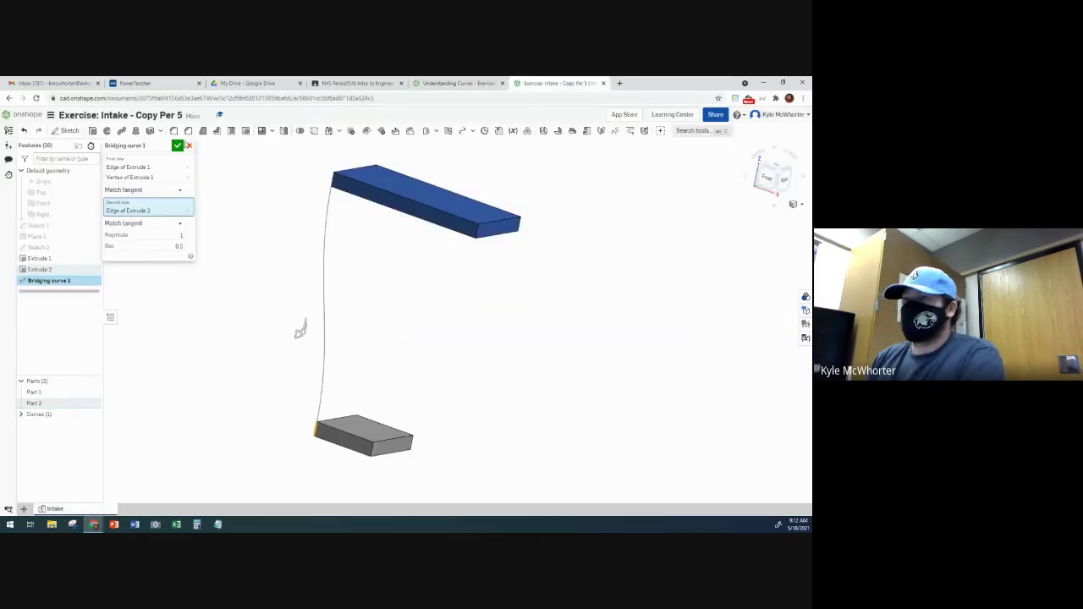
{"action": "left_click", "coordinate": [177, 145]}
{"action": "mouse_move", "coordinate": [211, 351]}
{"action": "right_mouse_down"}
{"action": "mouse_move", "coordinate": [230, 370]}
{"action": "mouse_move", "coordinate": [194, 354]}
{"action": "mouse_move", "coordinate": [211, 360]}
{"action": "right_mouse_up"}
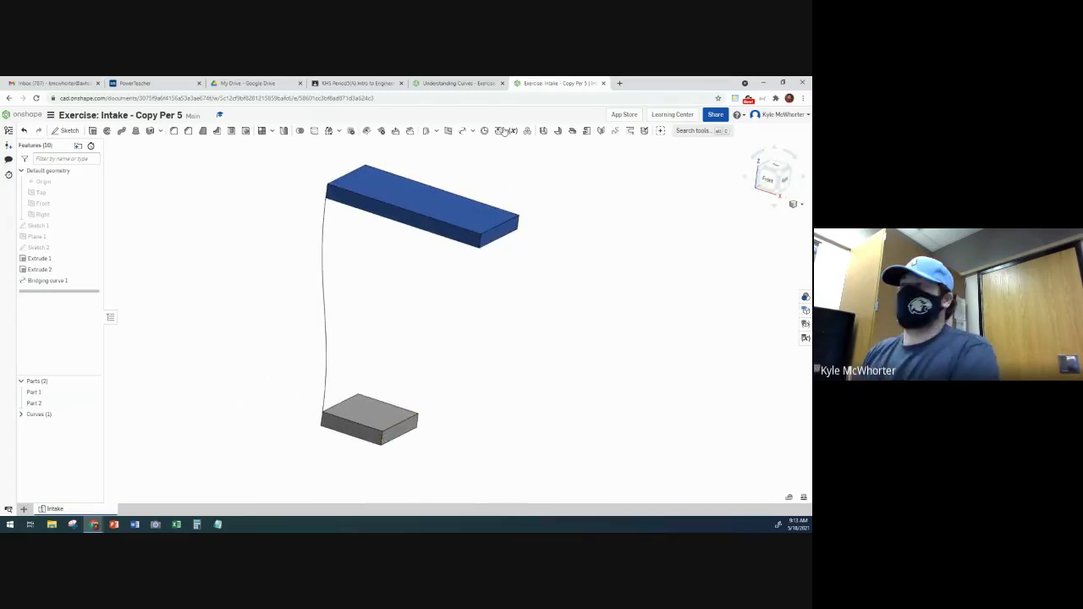
- Advance the lesson to the Step 3 slide on a second bridging curve, then return to the model
{"action": "left_click", "coordinate": [478, 85]}
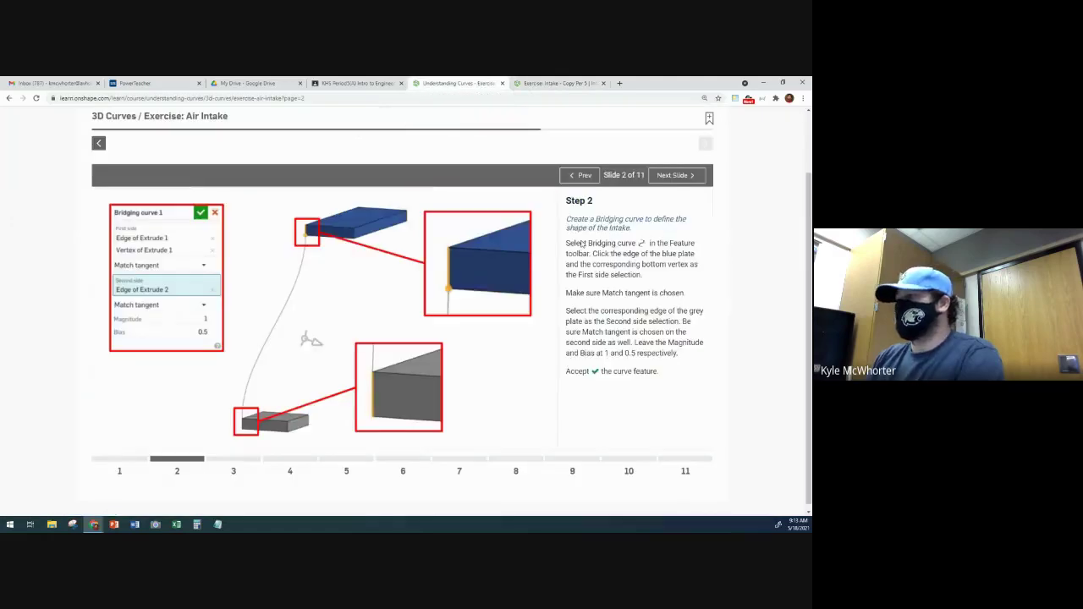
{"action": "left_click", "coordinate": [677, 175]}
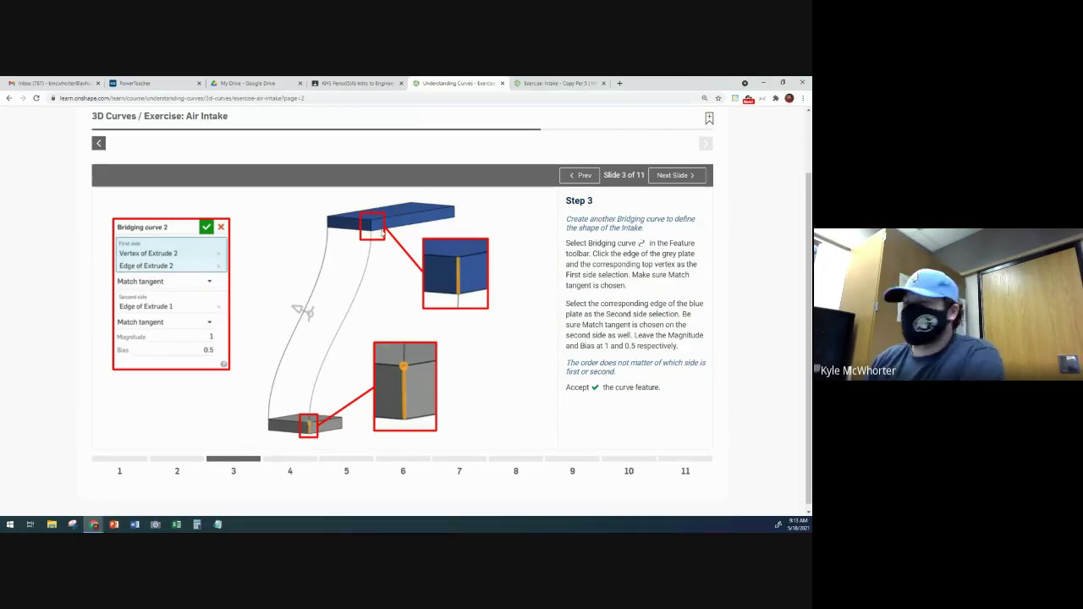
{"action": "left_click", "coordinate": [551, 84]}
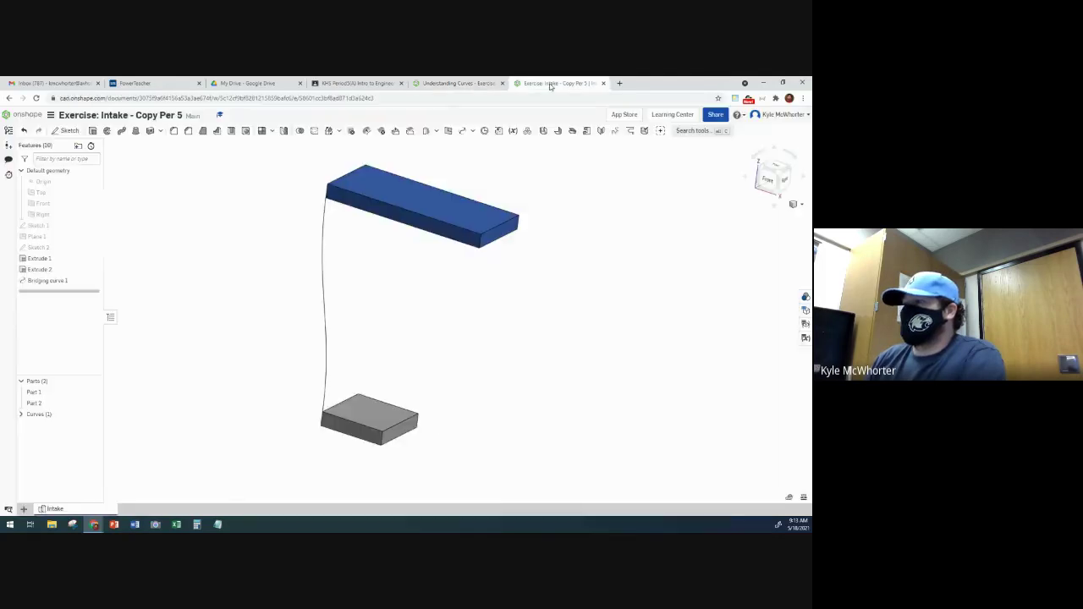
- Start a second bridging curve with the grey plate's vertical edge and top vertex as first side
{"action": "left_click", "coordinate": [462, 134]}
{"action": "scroll", "coordinate": [379, 442], "scroll_direction": "up", "scroll_amount": 3}
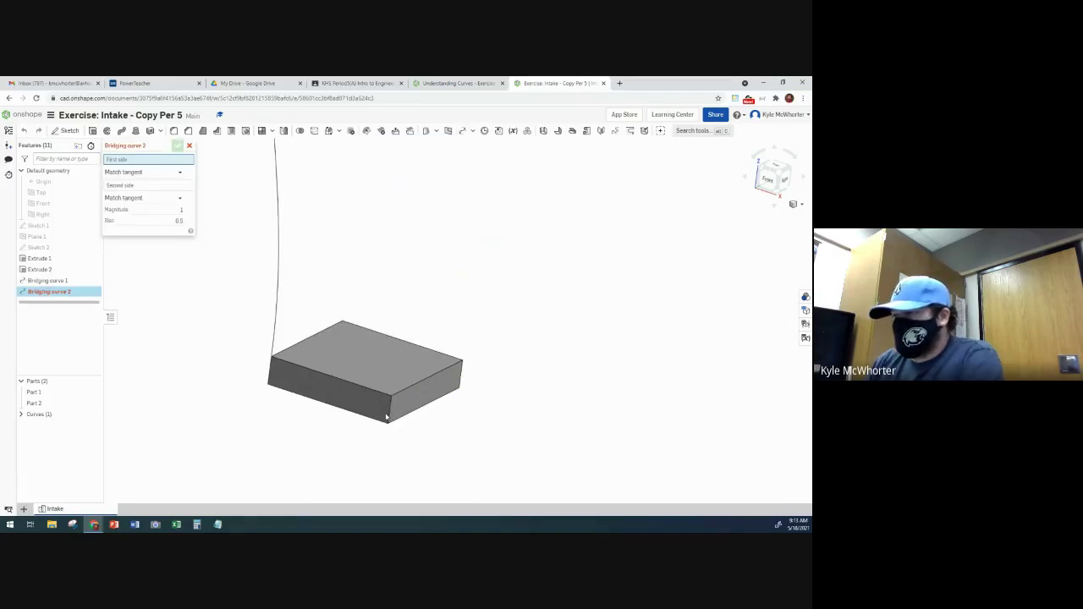
{"action": "left_click", "coordinate": [390, 414]}
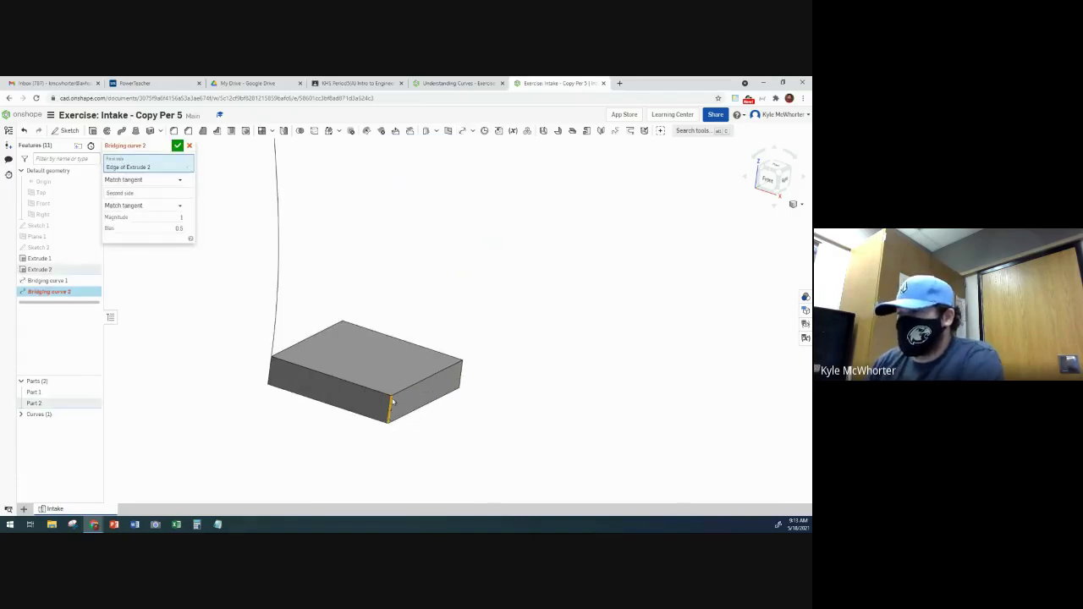
{"action": "left_click", "coordinate": [392, 399]}
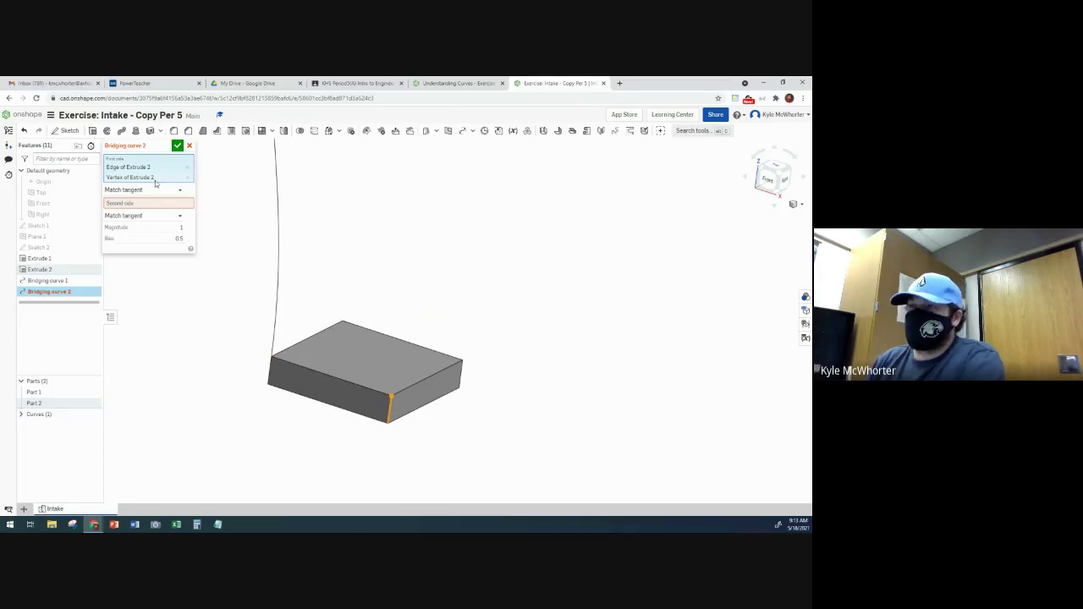
- Pick the matching blue plate edge as second side and accept Bridging curve 2
{"action": "left_click", "coordinate": [140, 203]}
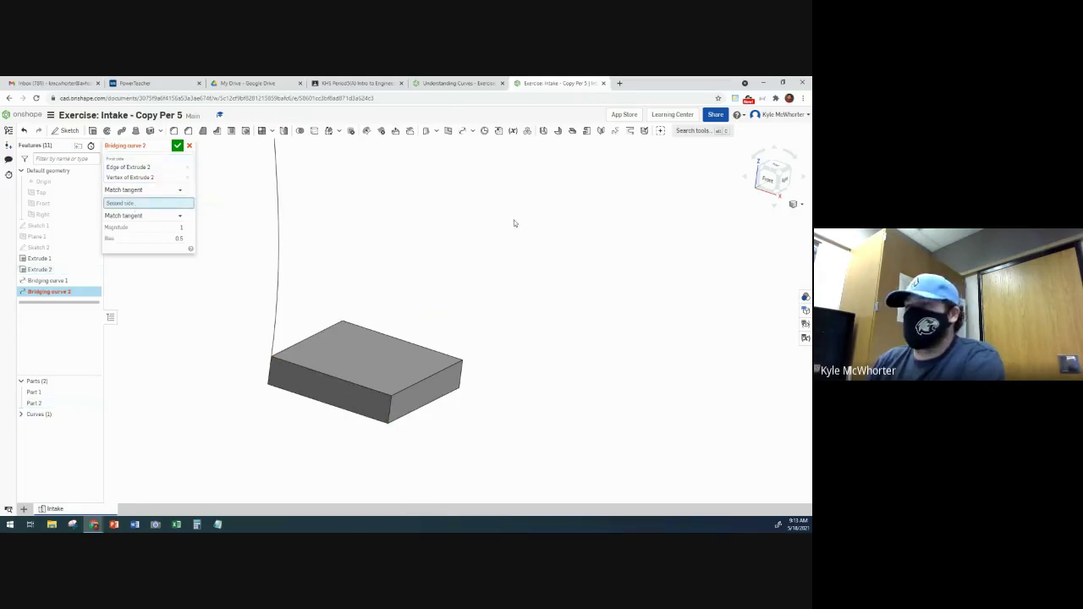
{"action": "scroll", "coordinate": [511, 234], "scroll_direction": "down", "scroll_amount": 3}
{"action": "scroll", "coordinate": [514, 226], "scroll_direction": "up", "scroll_amount": 3}
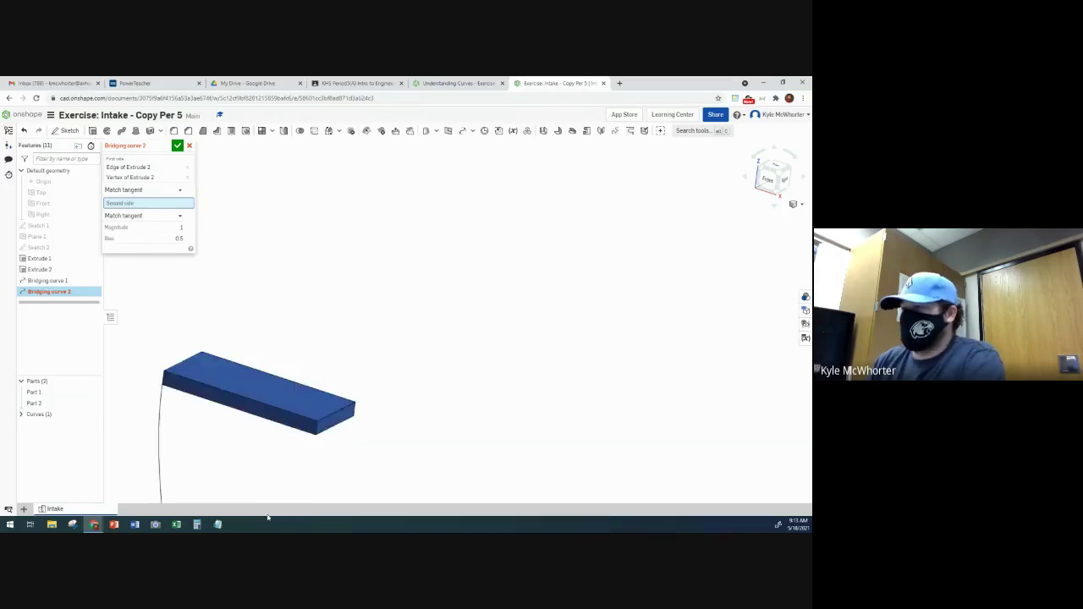
{"action": "scroll", "coordinate": [320, 433], "scroll_direction": "up", "scroll_amount": 4}
{"action": "left_click", "coordinate": [313, 436]}
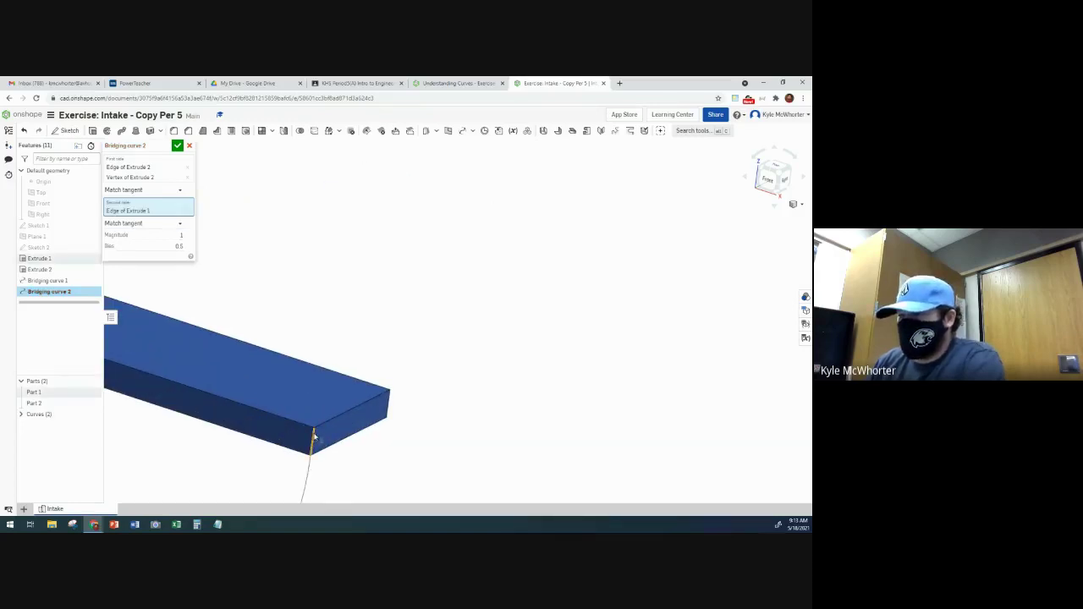
{"action": "scroll", "coordinate": [279, 453], "scroll_direction": "down", "scroll_amount": 6}
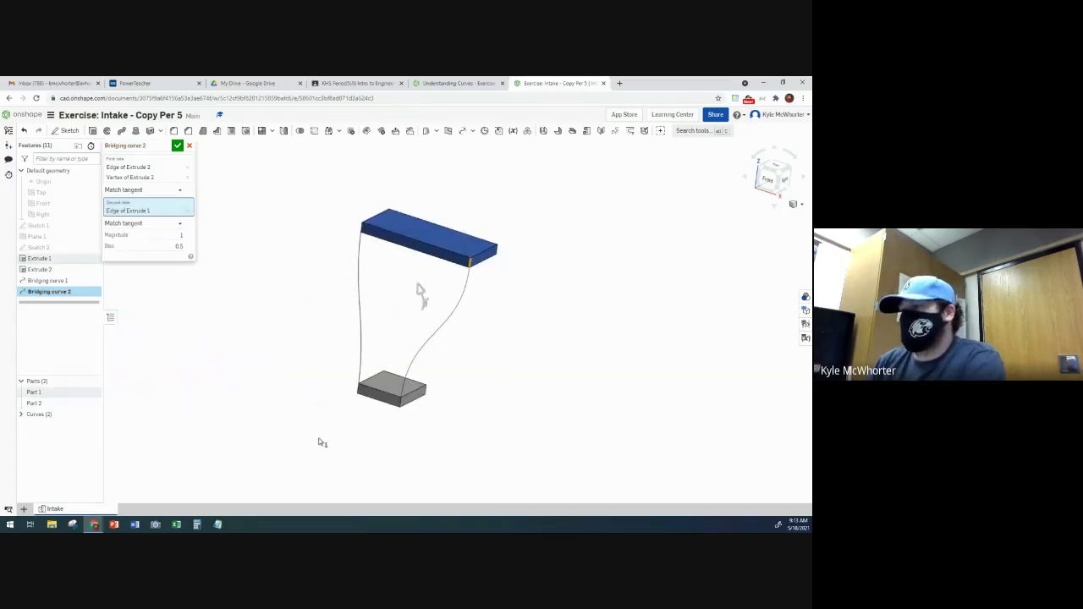
{"action": "right_click_drag", "start_coordinate": [322, 442], "coordinate": [295, 425]}
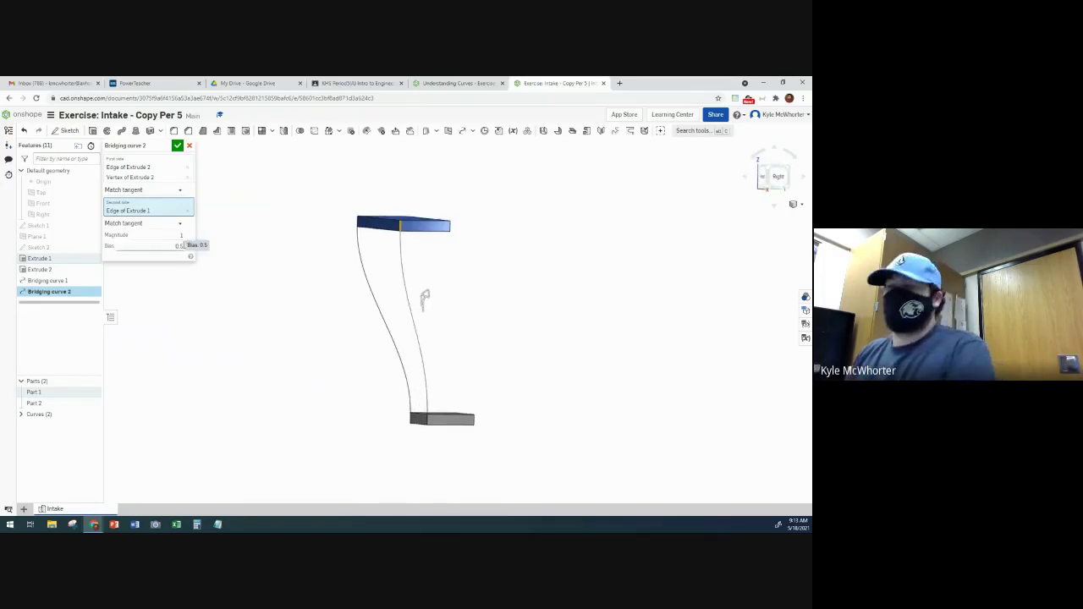
{"action": "right_click_drag", "start_coordinate": [241, 371], "coordinate": [219, 191]}
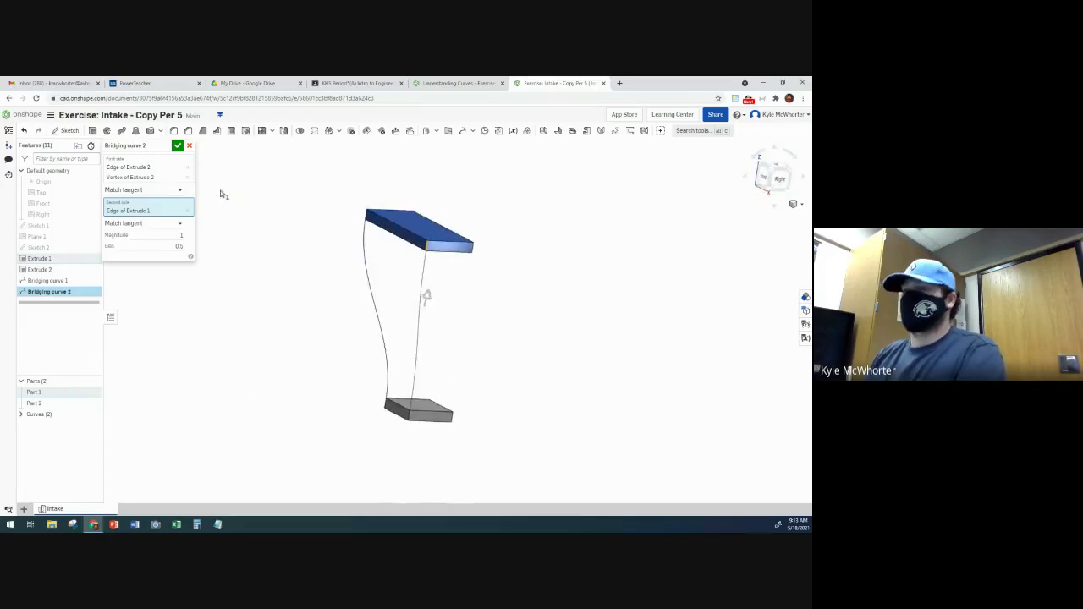
{"action": "left_click", "coordinate": [178, 146]}
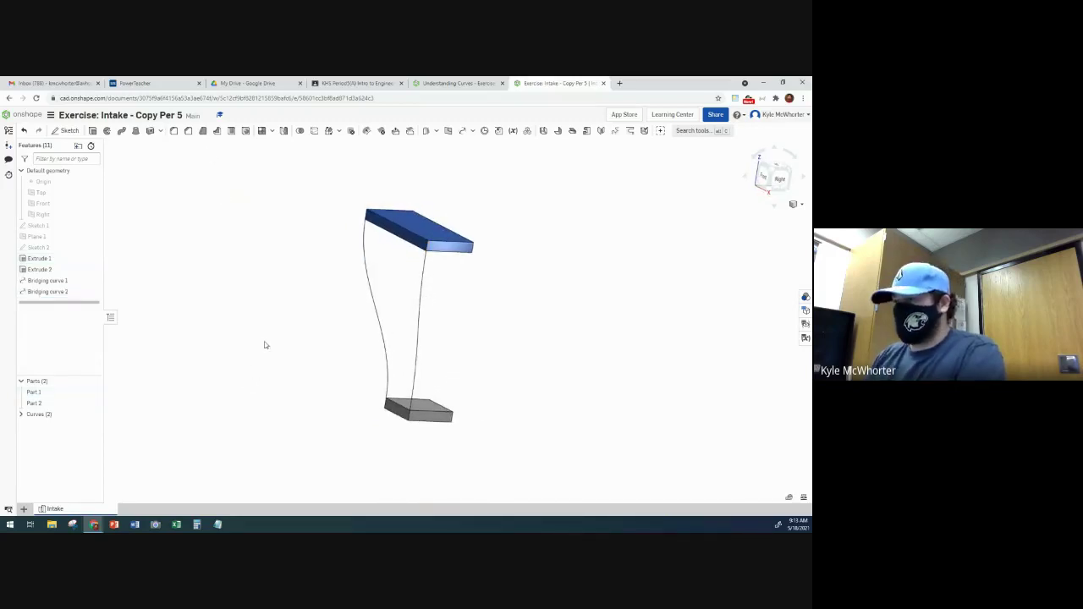
{"action": "right_click_drag", "start_coordinate": [264, 345], "coordinate": [254, 271]}
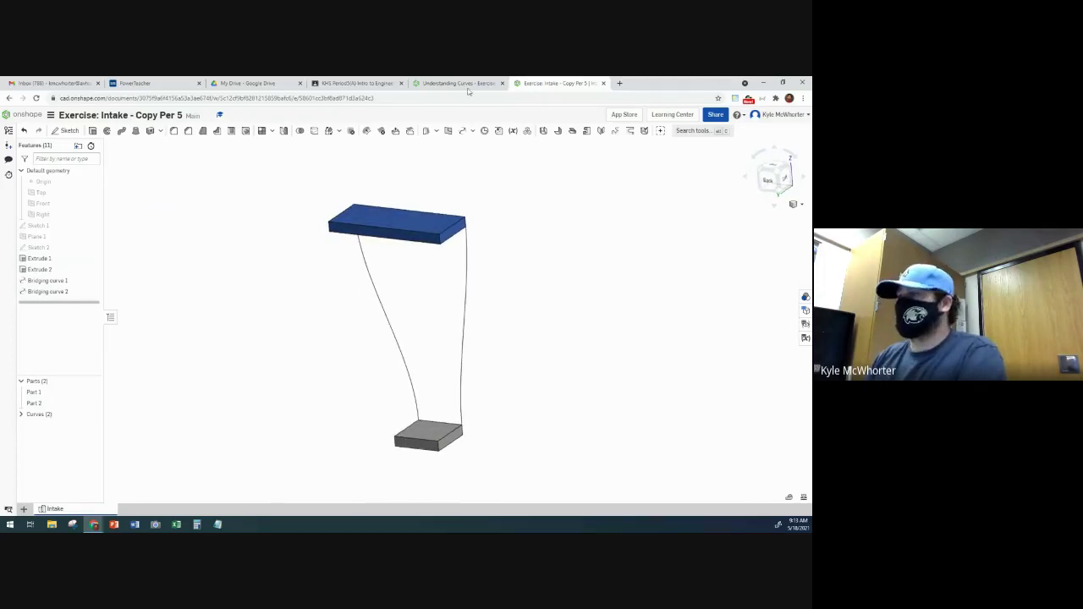
- Start a third bridging curve with the blue plate's left edge and end vertex as first side
{"action": "left_click", "coordinate": [463, 132]}
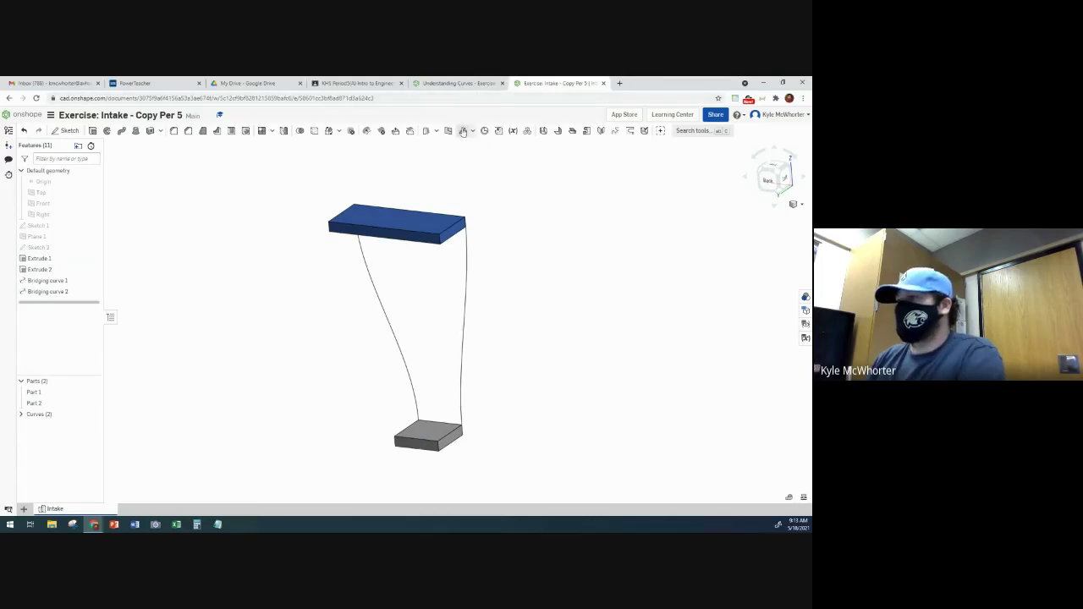
{"action": "scroll", "coordinate": [237, 206], "scroll_direction": "up", "scroll_amount": 4}
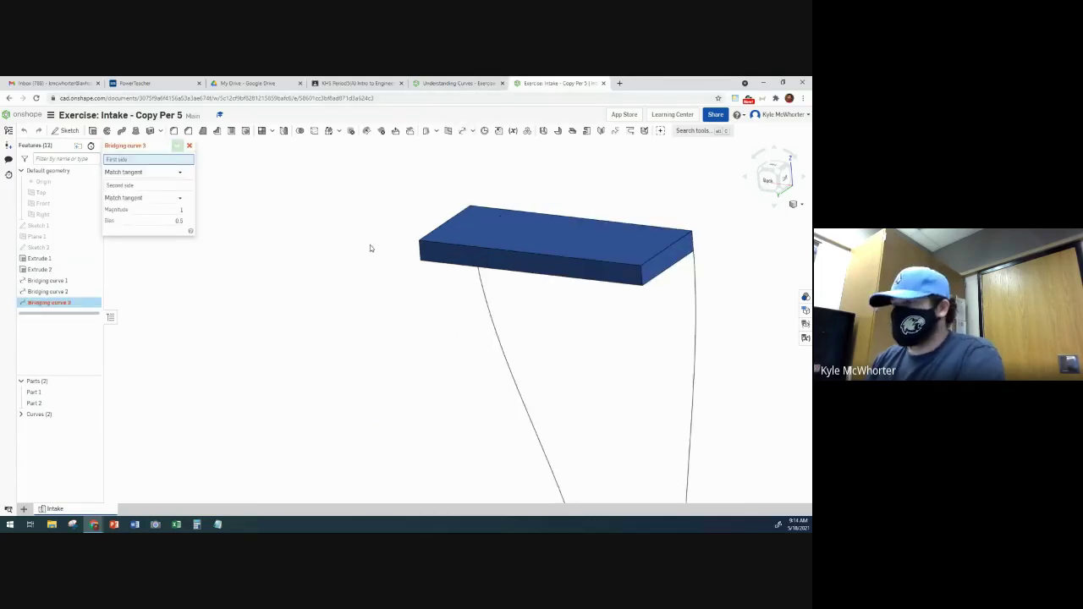
{"action": "left_click", "coordinate": [420, 247]}
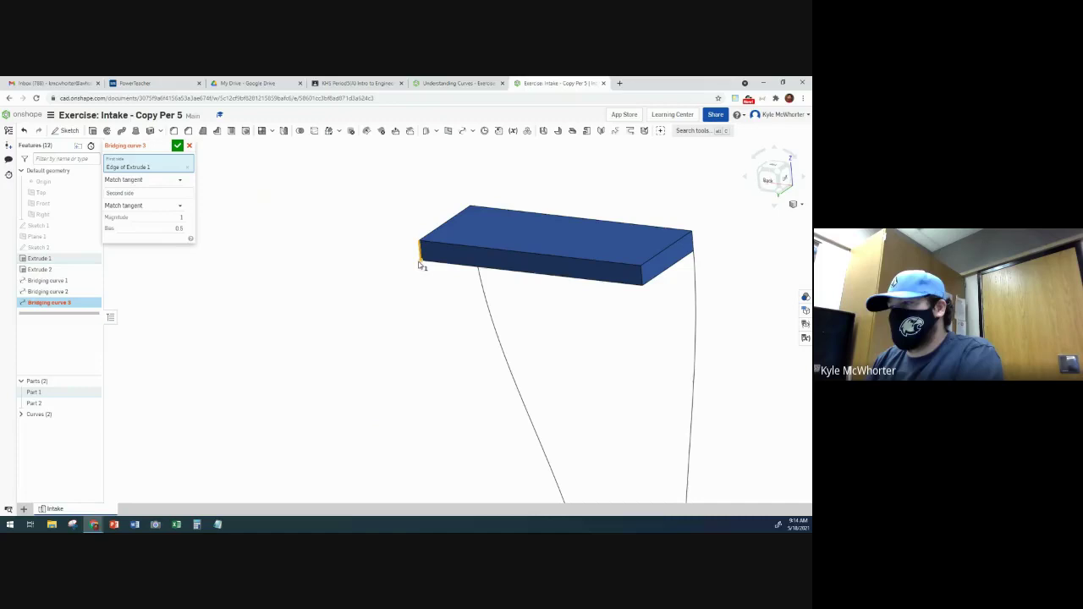
{"action": "left_click", "coordinate": [420, 263]}
{"action": "scroll", "coordinate": [374, 321], "scroll_direction": "down", "scroll_amount": 3}
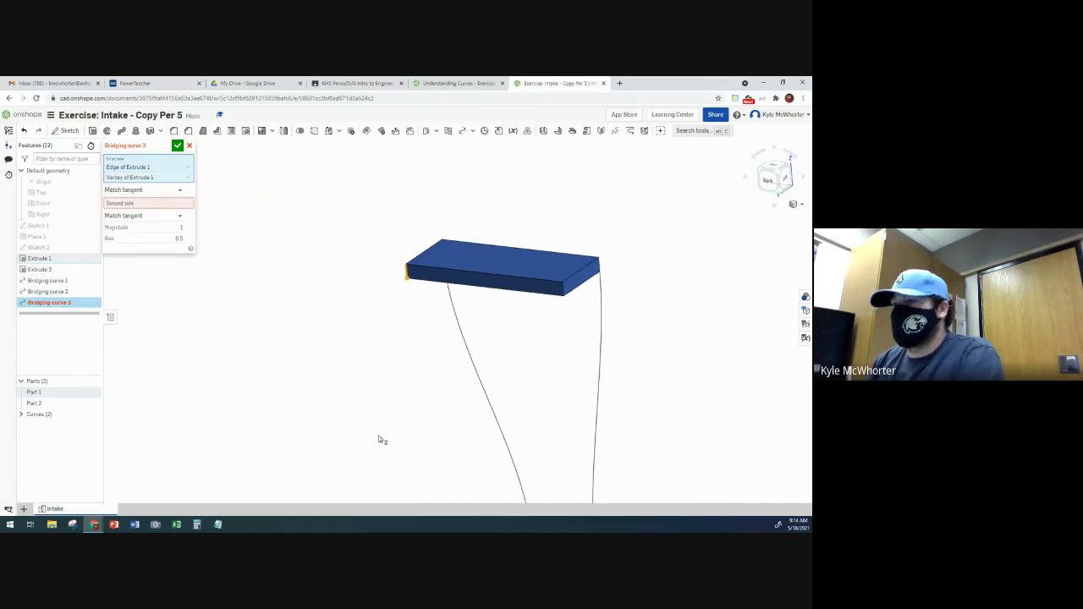
{"action": "middle_click_drag", "start_coordinate": [377, 437], "coordinate": [351, 330]}
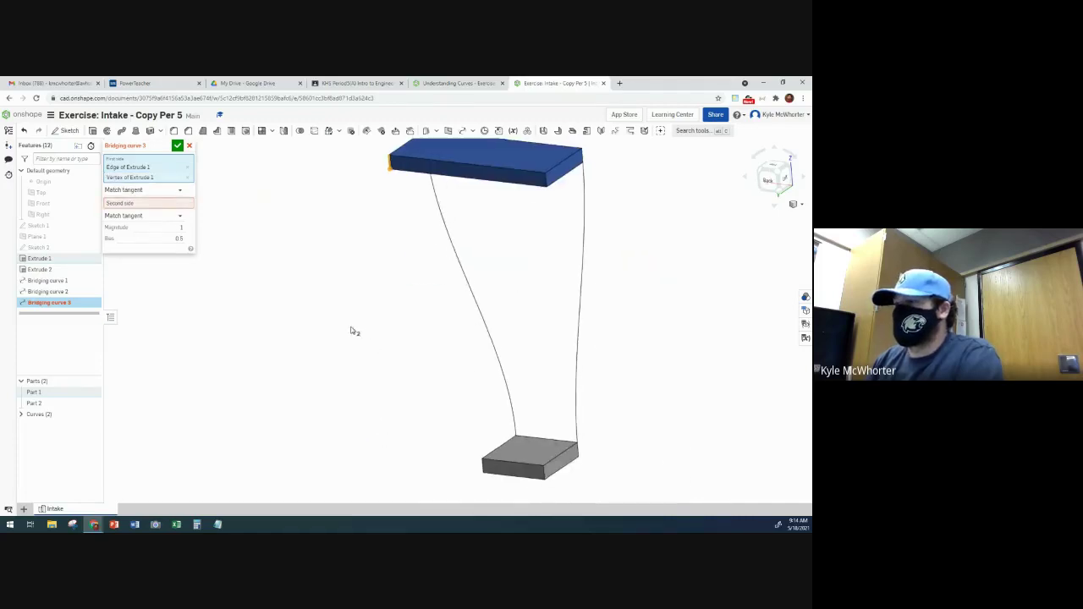
- Pick the matching grey plate edge as second side and accept Bridging curve 3
{"action": "left_click", "coordinate": [149, 205]}
{"action": "scroll", "coordinate": [452, 463], "scroll_direction": "up", "scroll_amount": 3}
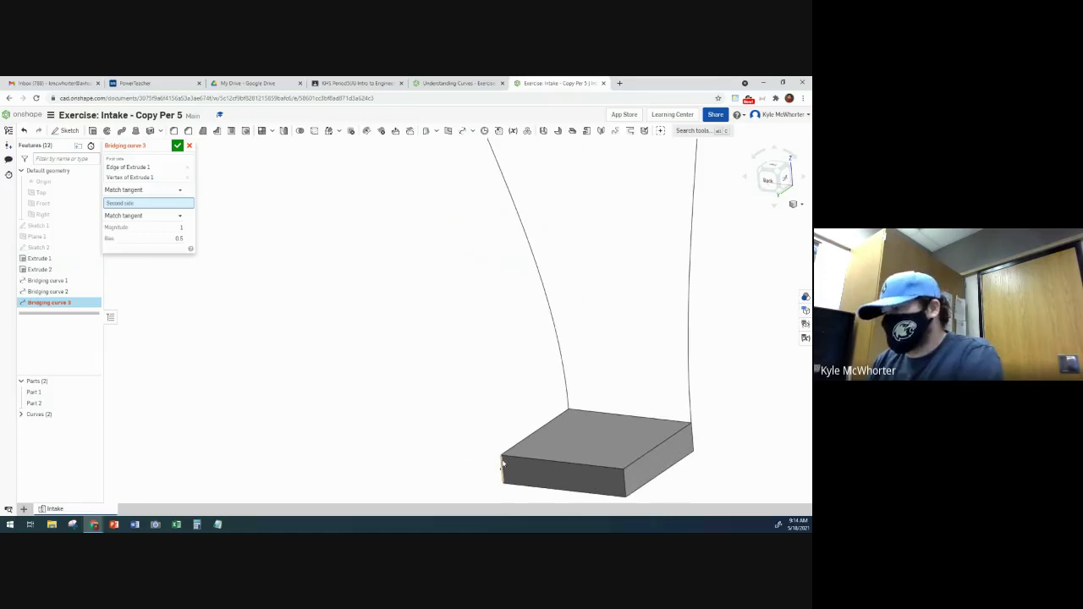
{"action": "left_click", "coordinate": [501, 465]}
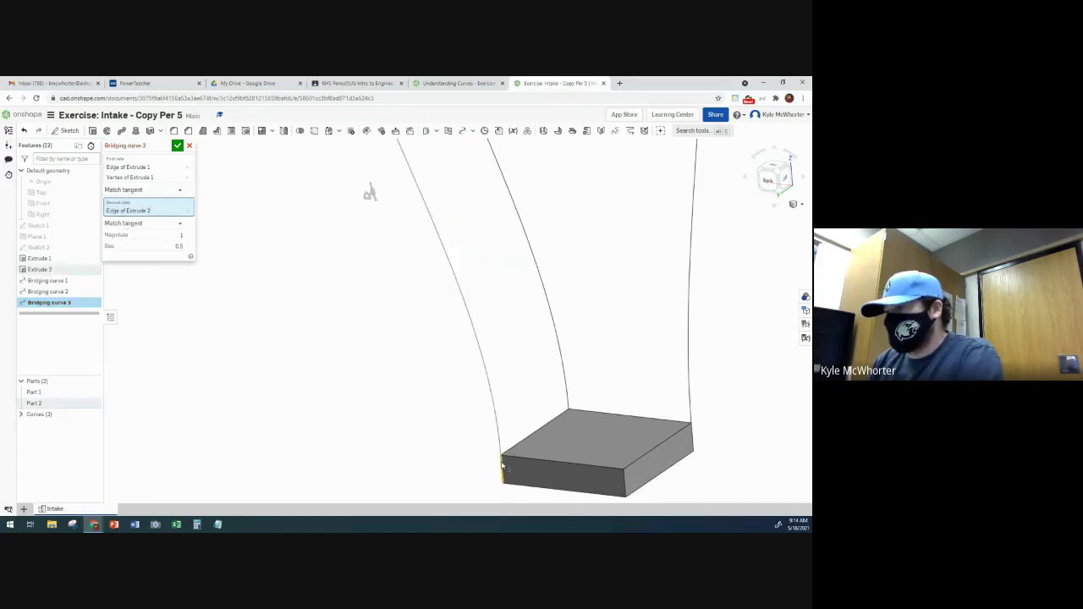
{"action": "scroll", "coordinate": [398, 372], "scroll_direction": "down", "scroll_amount": 3}
{"action": "right_click_drag", "start_coordinate": [302, 387], "coordinate": [279, 391]}
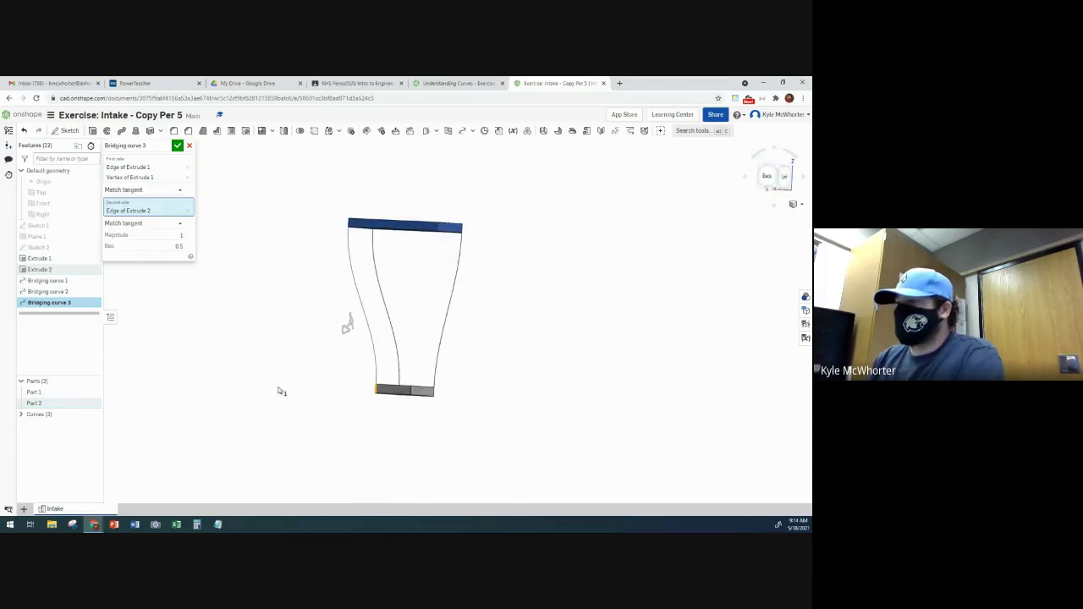
{"action": "left_click", "coordinate": [178, 146]}
{"action": "right_click_drag", "start_coordinate": [205, 233], "coordinate": [151, 232]}
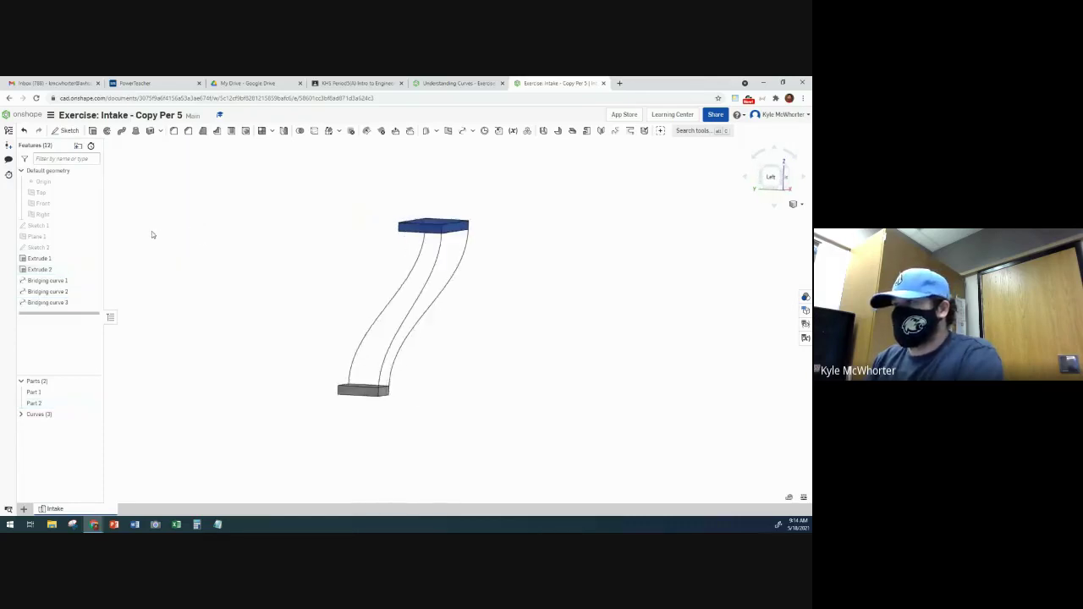
- Create Bridging curve 4 from the blue plate's edge and vertex to the grey plate's matching edge
{"action": "left_click", "coordinate": [463, 131]}
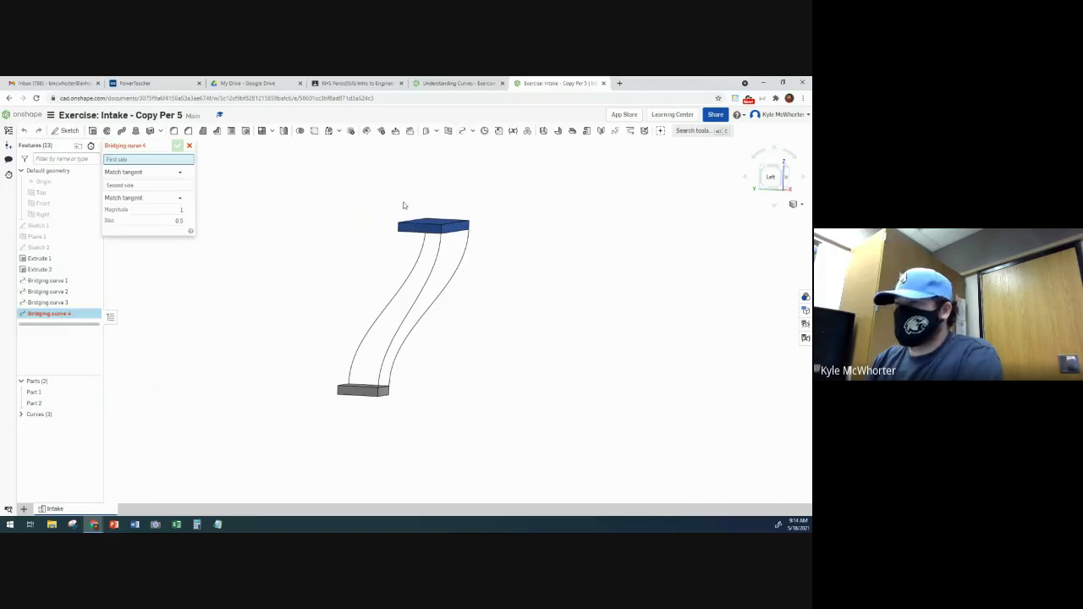
{"action": "scroll", "coordinate": [371, 241], "scroll_direction": "up", "scroll_amount": 3}
{"action": "left_click", "coordinate": [434, 212]}
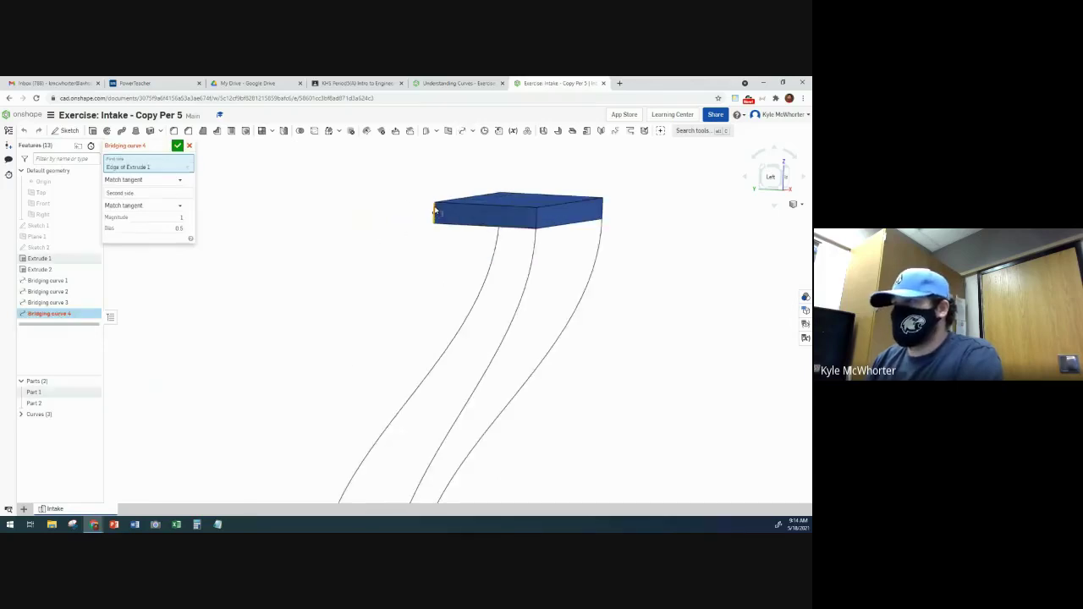
{"action": "left_click", "coordinate": [433, 226]}
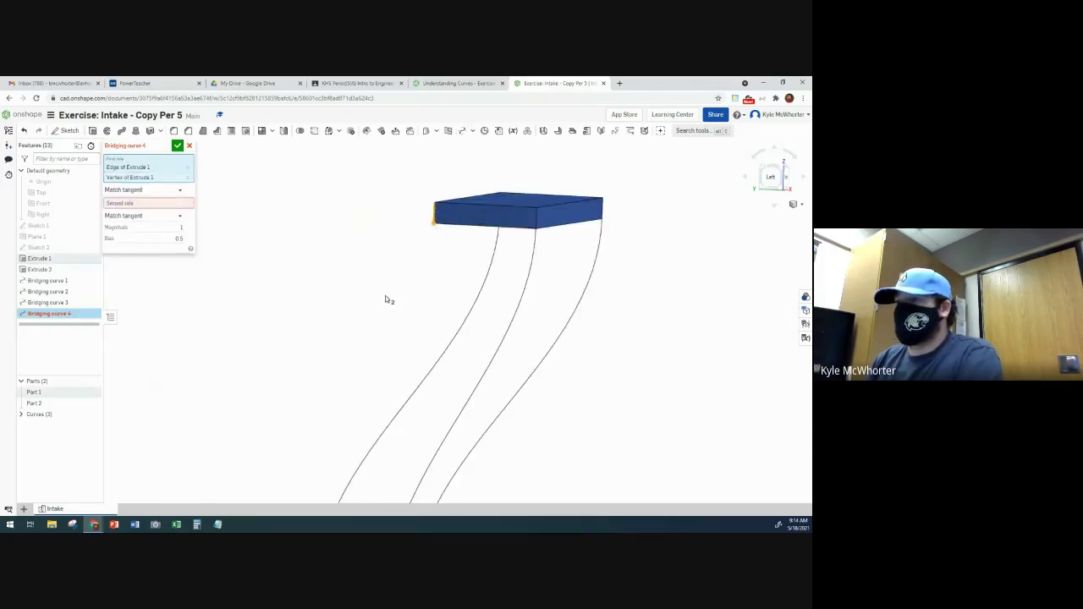
{"action": "left_click", "coordinate": [186, 204]}
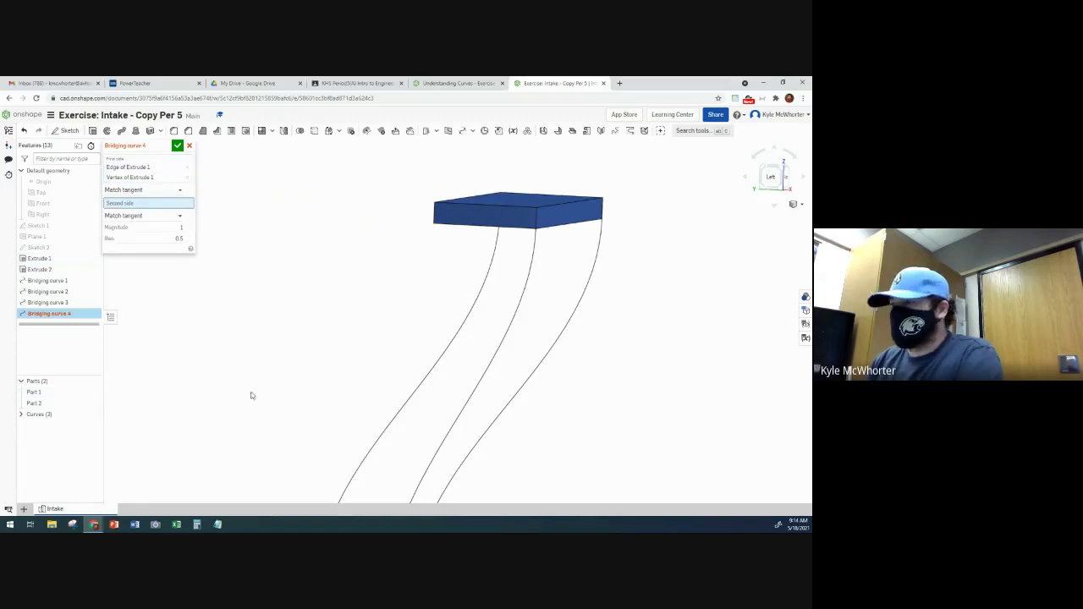
{"action": "middle_click_drag", "start_coordinate": [250, 395], "coordinate": [332, 348]}
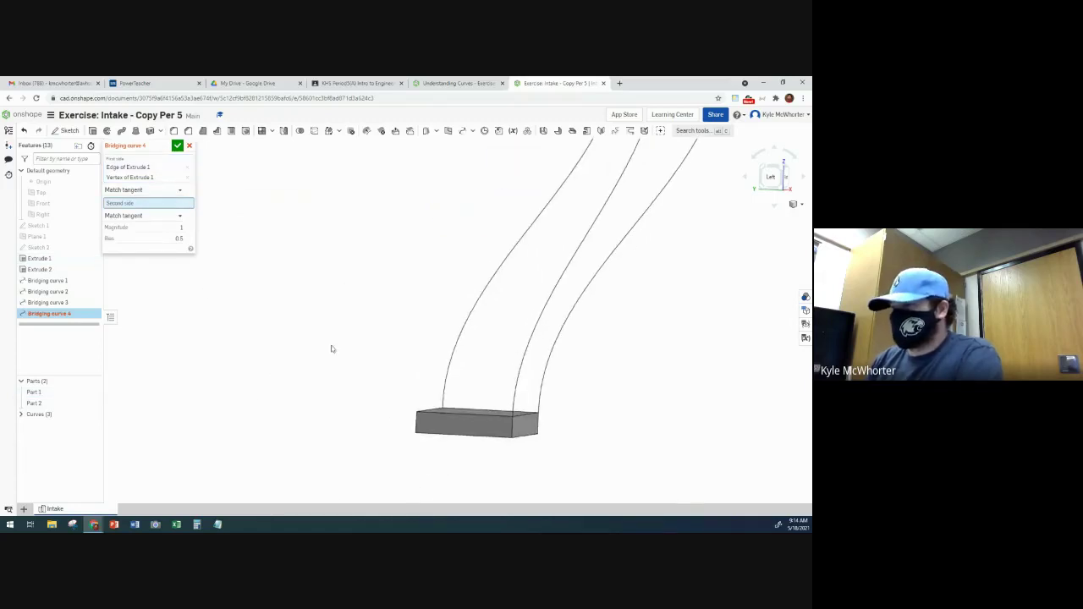
{"action": "left_click", "coordinate": [415, 421]}
{"action": "right_click_drag", "start_coordinate": [415, 421], "coordinate": [236, 169]}
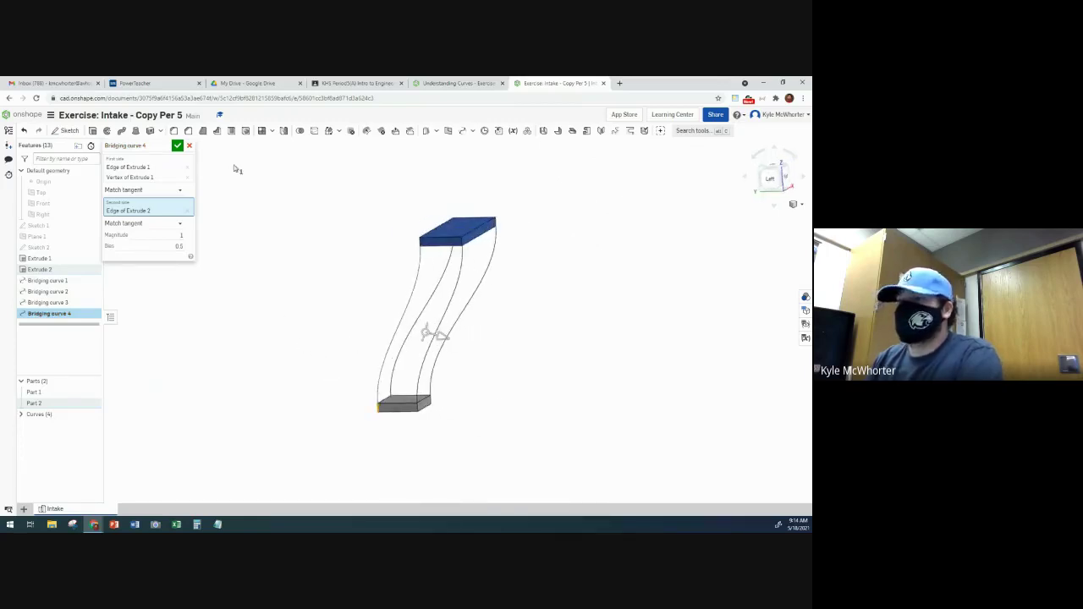
{"action": "left_click", "coordinate": [177, 146]}
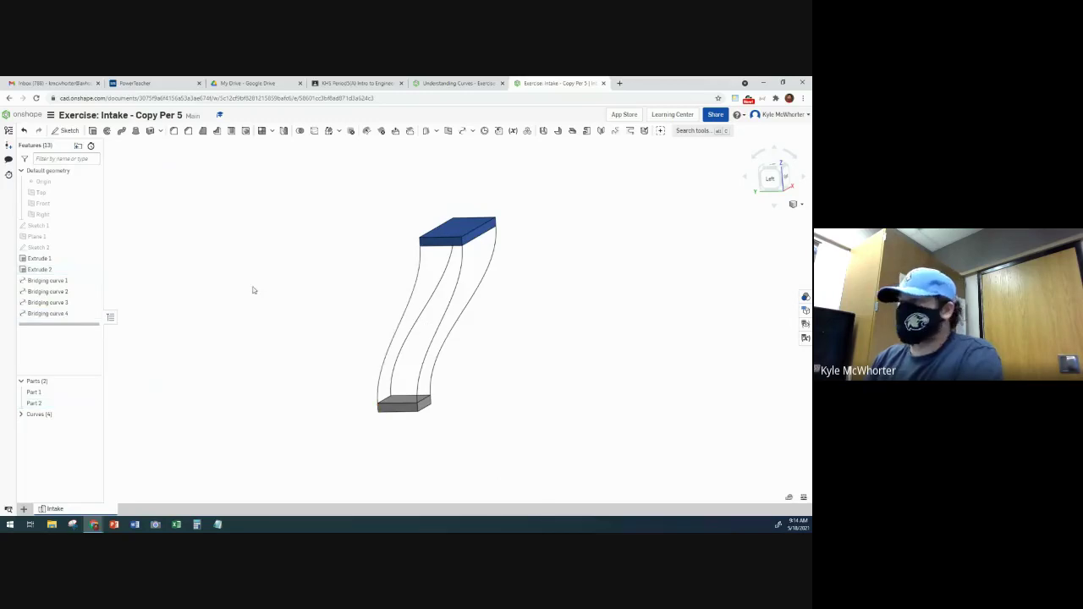
{"action": "right_click_drag", "start_coordinate": [252, 290], "coordinate": [342, 343]}
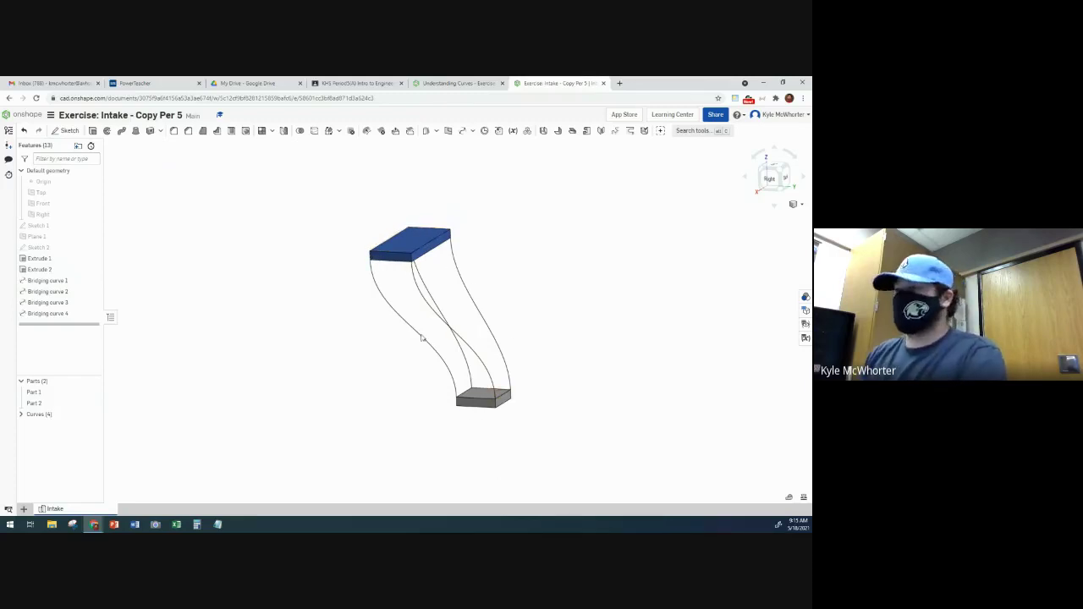
{"action": "mouse_move", "coordinate": [389, 380]}
{"action": "right_mouse_down"}
{"action": "mouse_move", "coordinate": [406, 377]}
{"action": "mouse_move", "coordinate": [381, 374]}
{"action": "right_mouse_up"}
- Page the Air Intake lesson forward three slides to the Step 6 loft slide
{"action": "left_click", "coordinate": [475, 85]}
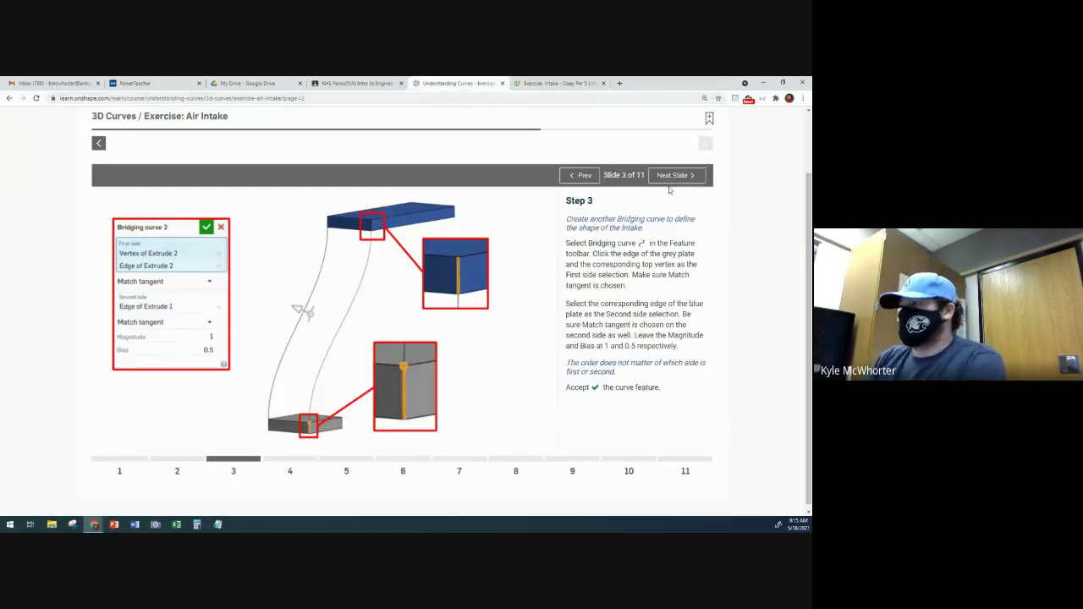
{"action": "left_click", "coordinate": [672, 176]}
{"action": "left_click", "coordinate": [671, 176]}
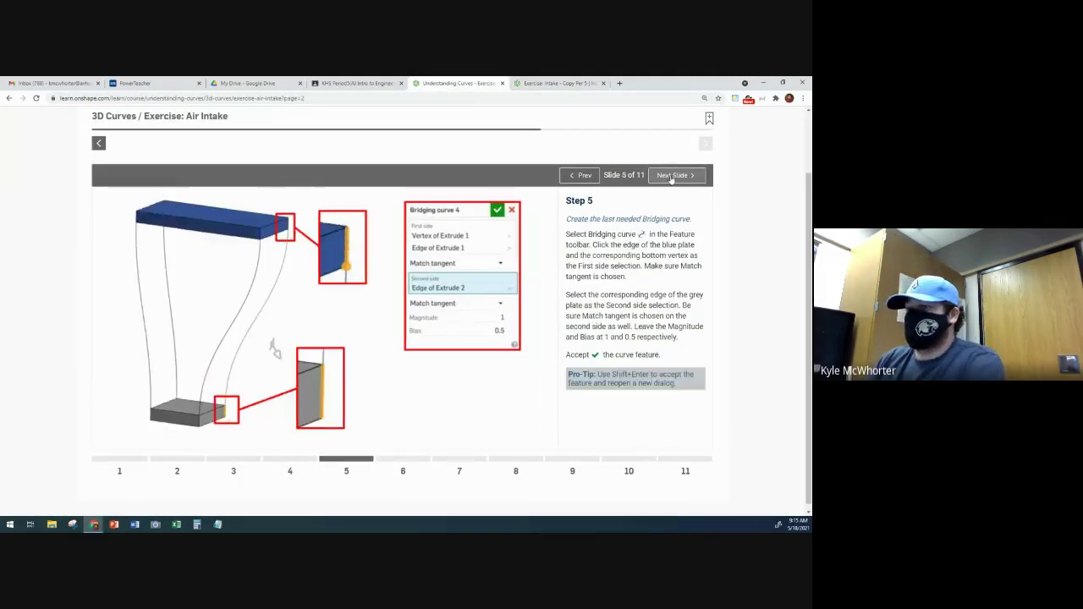
{"action": "left_click", "coordinate": [672, 176]}
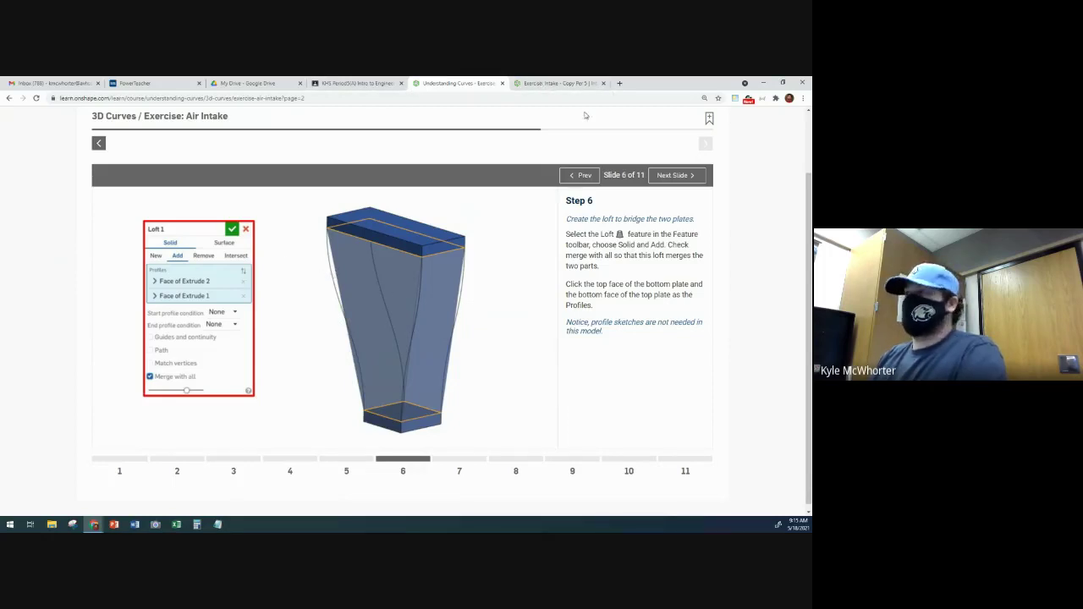
- Start an Add loft using the top plate's face and the bottom plate's face as profiles
{"action": "left_click", "coordinate": [567, 84]}
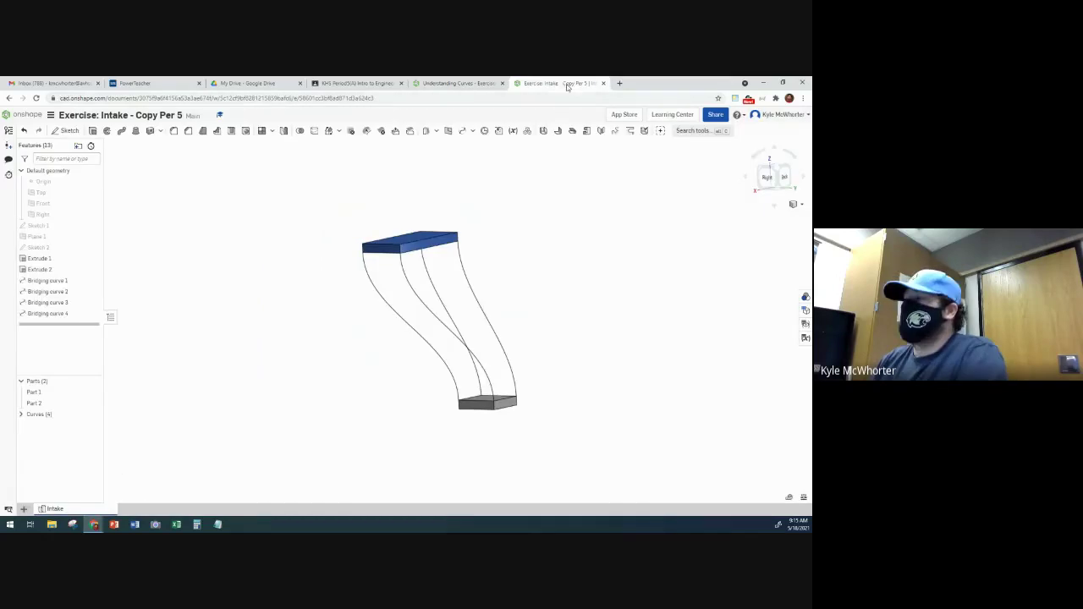
{"action": "right_click_drag", "start_coordinate": [279, 418], "coordinate": [301, 358]}
{"action": "scroll", "coordinate": [311, 343], "scroll_direction": "up", "scroll_amount": 3}
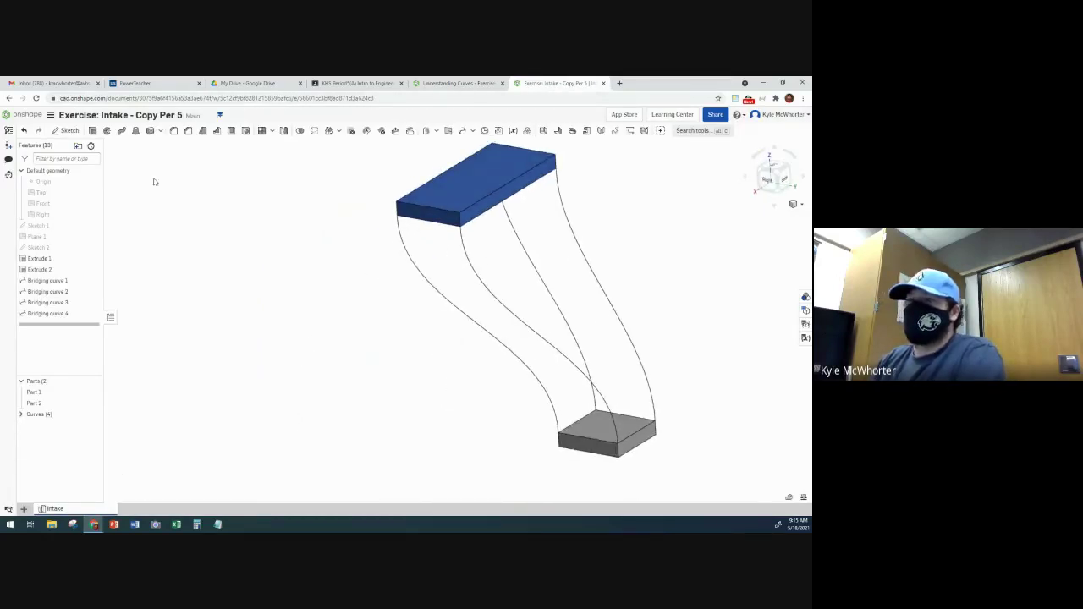
{"action": "left_click", "coordinate": [135, 132]}
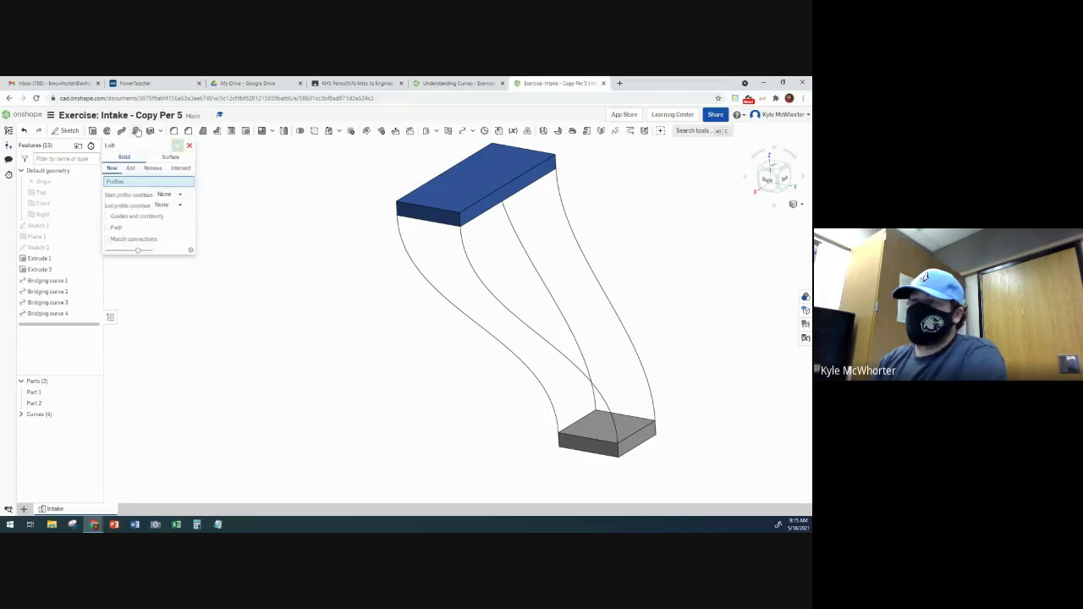
{"action": "left_click", "coordinate": [131, 169]}
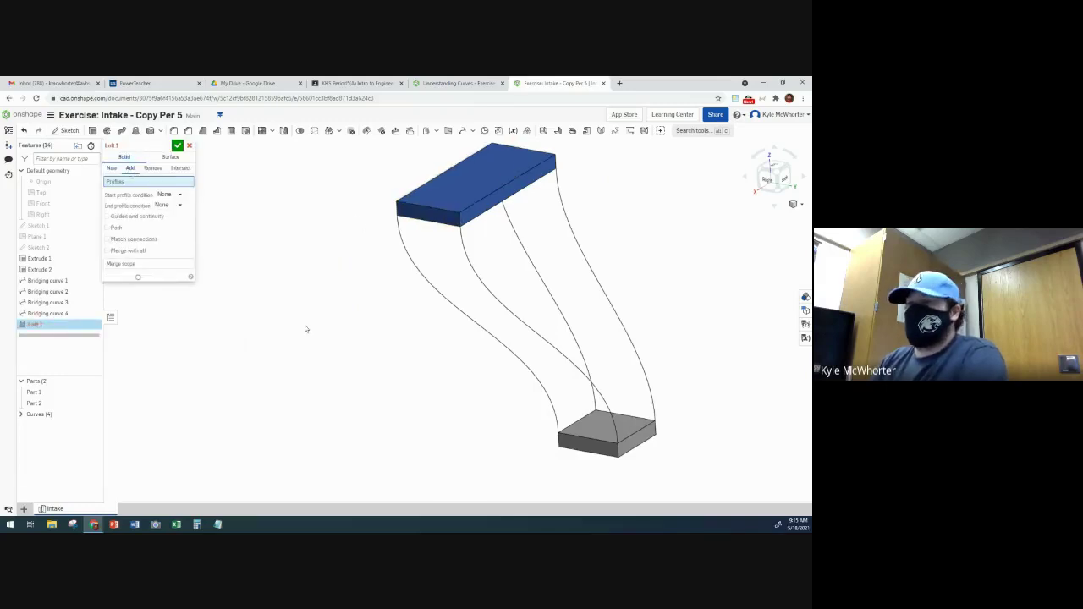
{"action": "key", "text": "shift+4"}
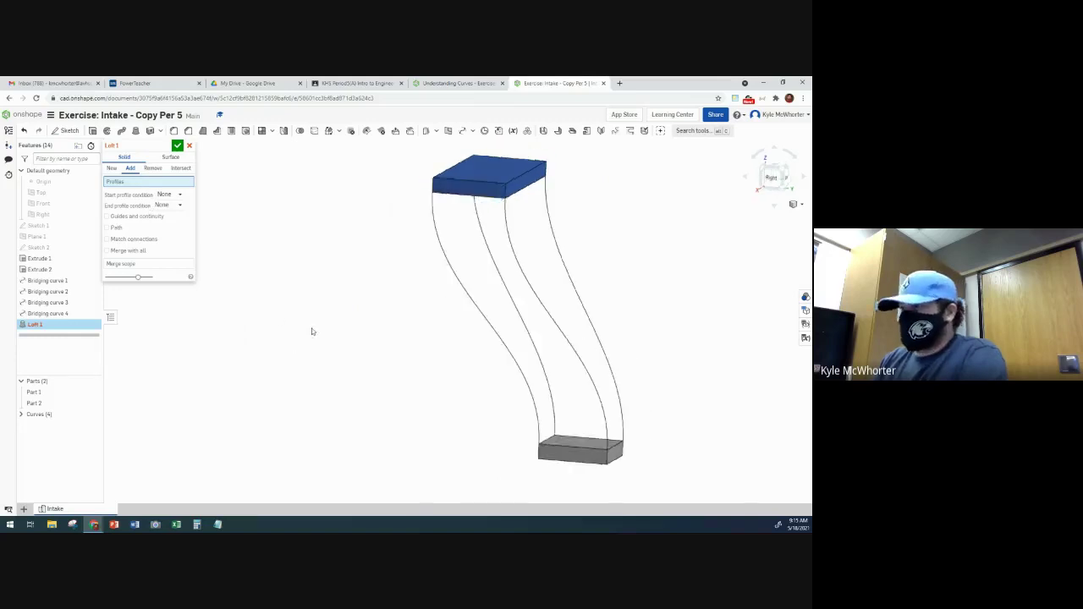
{"action": "left_click", "coordinate": [490, 178]}
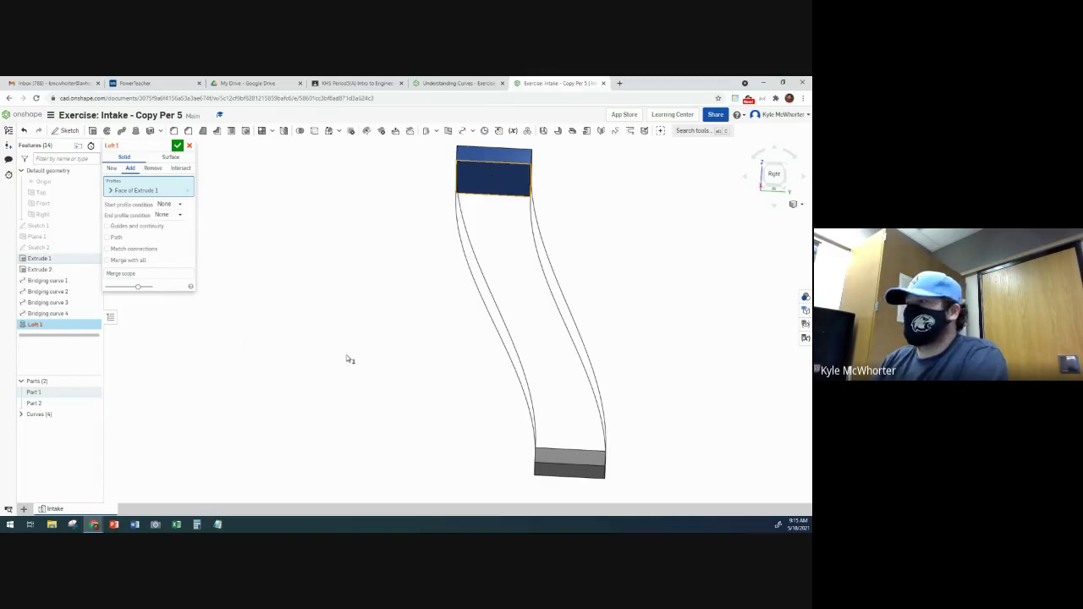
{"action": "key", "text": "shift+7"}
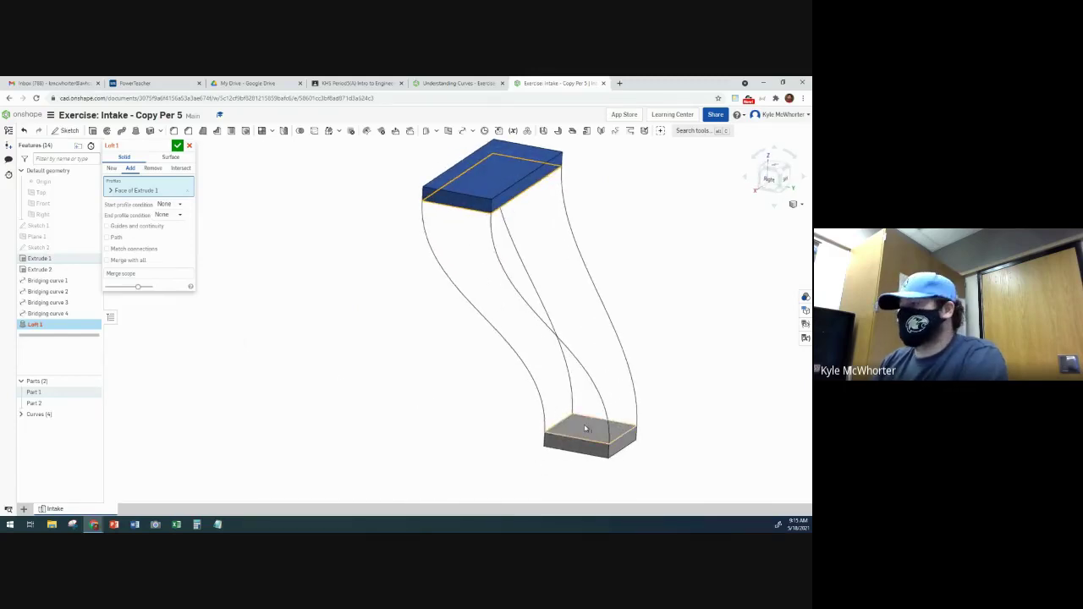
{"action": "left_click", "coordinate": [584, 429]}
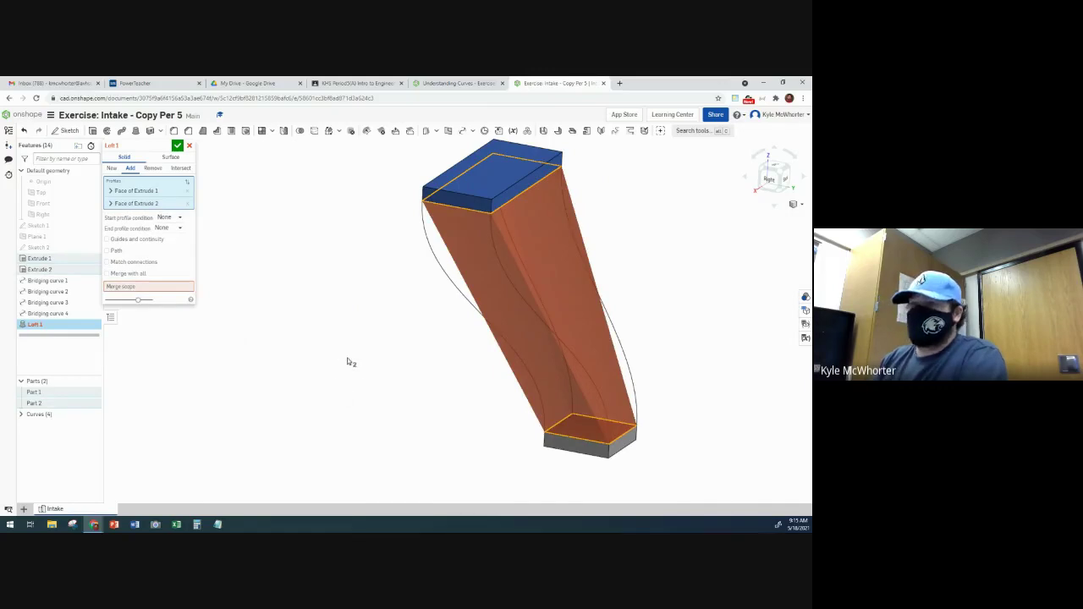
- Set the loft to merge with all existing parts into one solid
{"action": "mouse_move", "coordinate": [363, 378]}
{"action": "right_mouse_down"}
{"action": "mouse_move", "coordinate": [333, 363]}
{"action": "mouse_move", "coordinate": [364, 380]}
{"action": "mouse_move", "coordinate": [406, 380]}
{"action": "mouse_move", "coordinate": [350, 366]}
{"action": "right_mouse_up"}
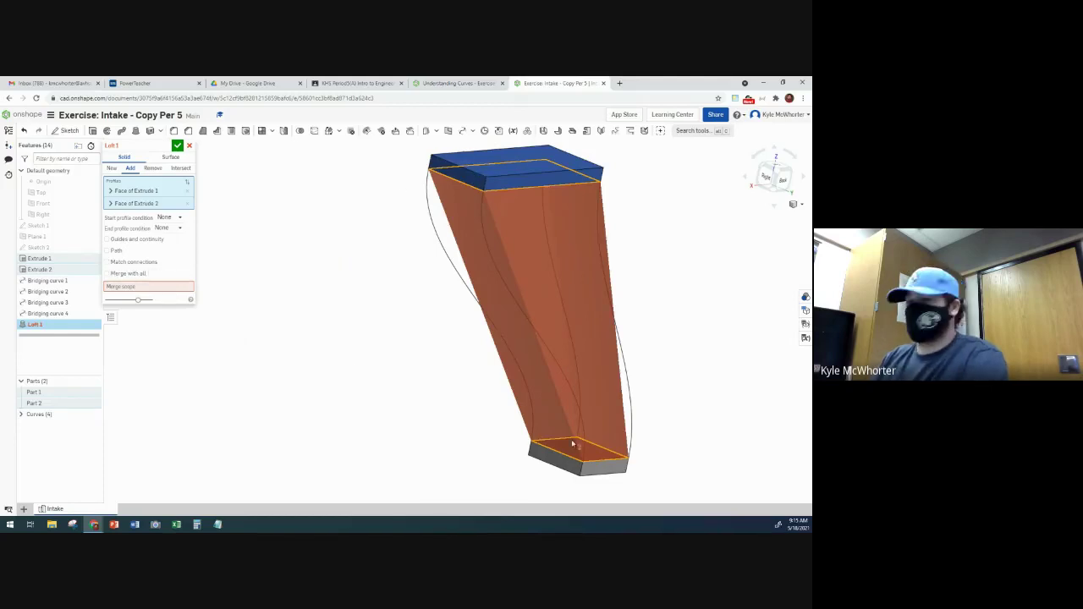
{"action": "left_click", "coordinate": [107, 273]}
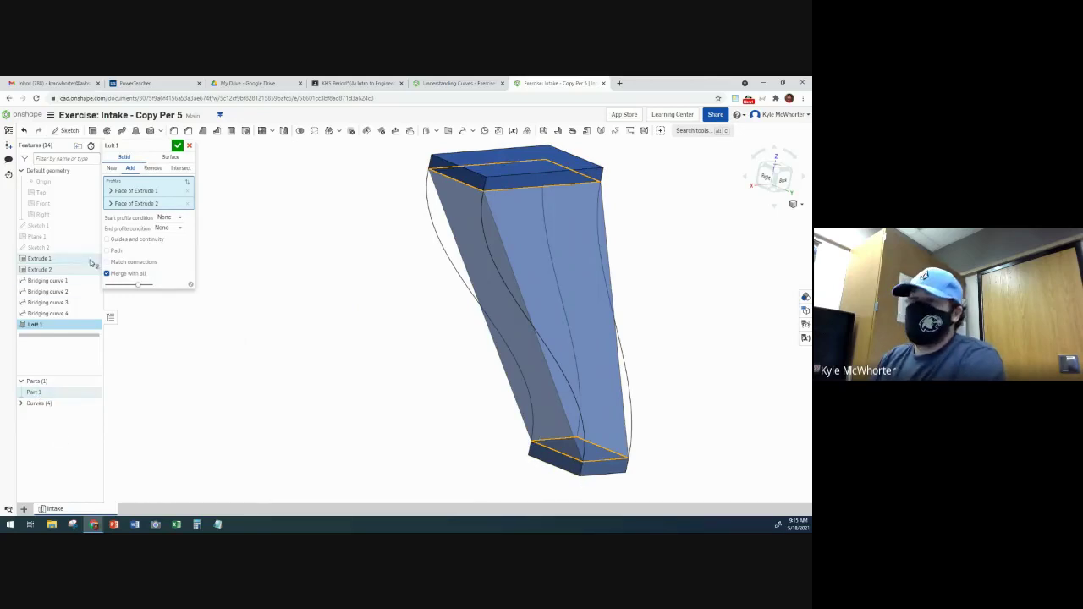
{"action": "right_click_drag", "start_coordinate": [353, 310], "coordinate": [362, 362]}
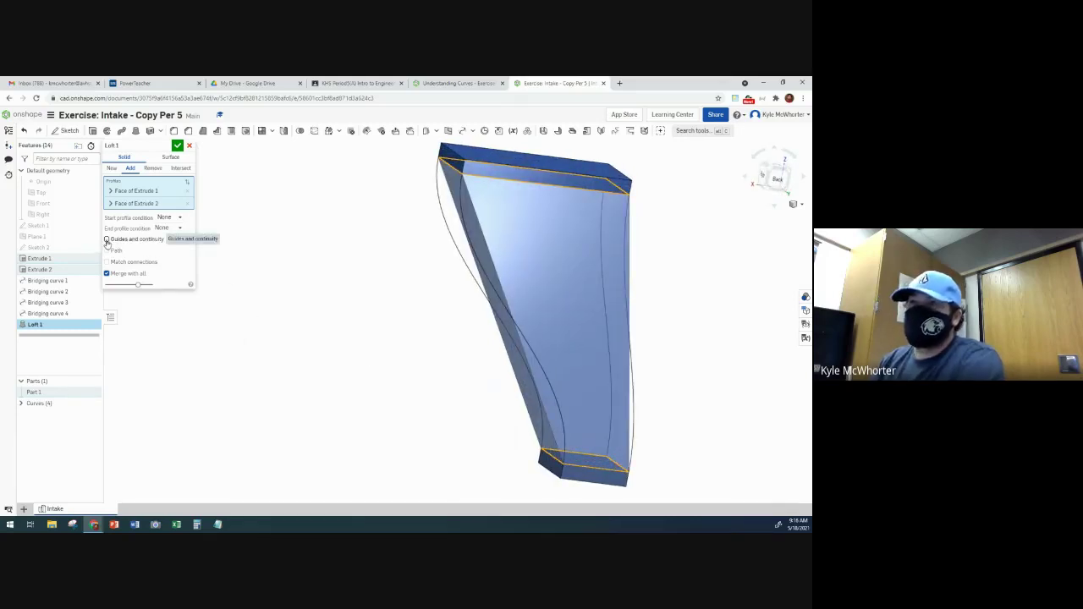
- Turn on guides and add all four bridging curves as loft guides
{"action": "left_click", "coordinate": [107, 240]}
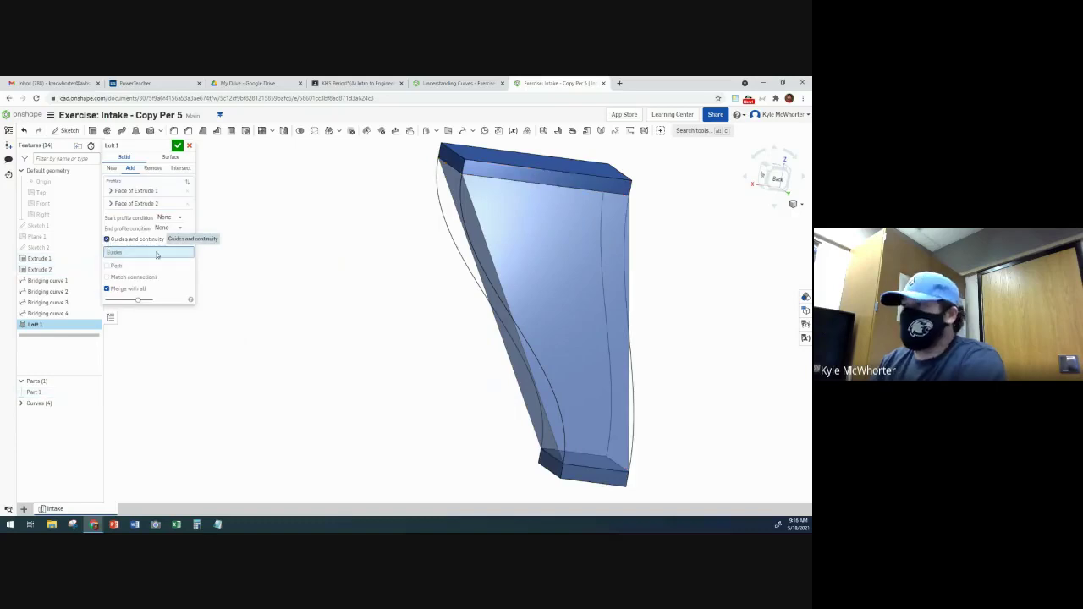
{"action": "left_click", "coordinate": [452, 244]}
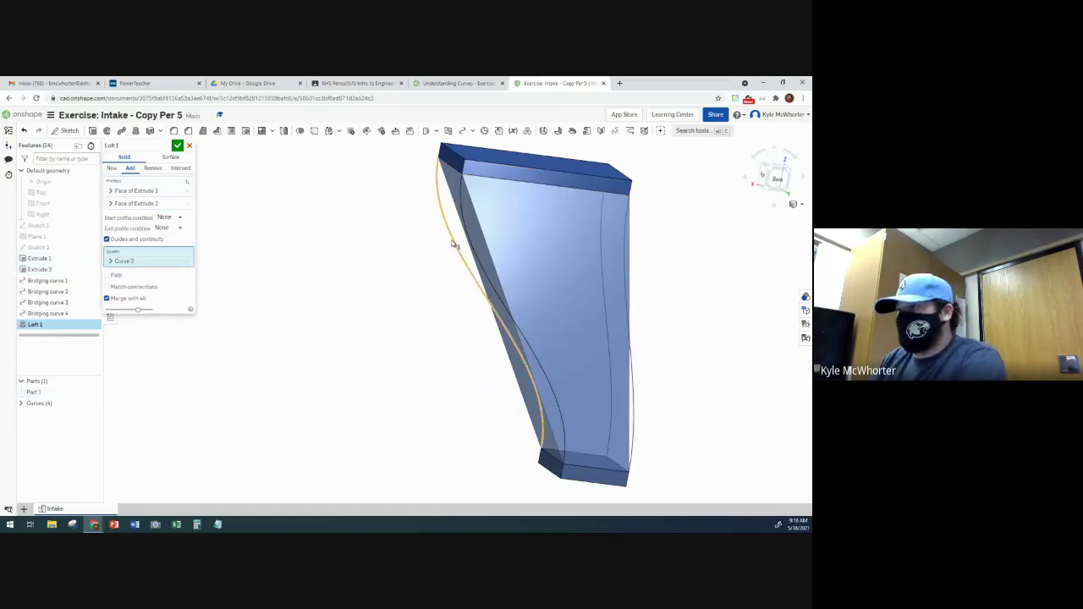
{"action": "right_click_drag", "start_coordinate": [381, 307], "coordinate": [370, 307]}
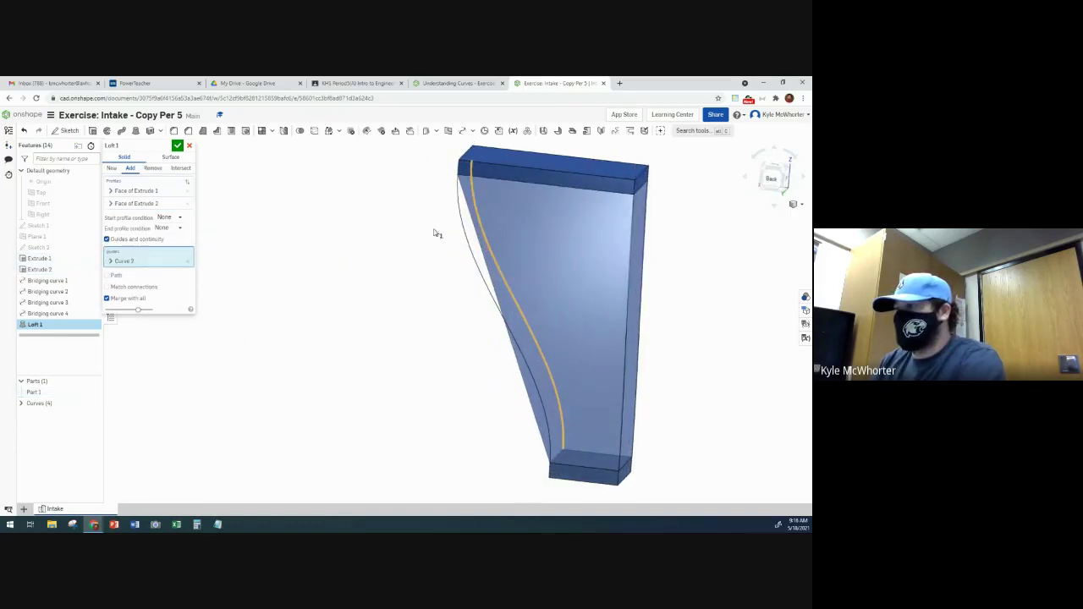
{"action": "left_click", "coordinate": [461, 227]}
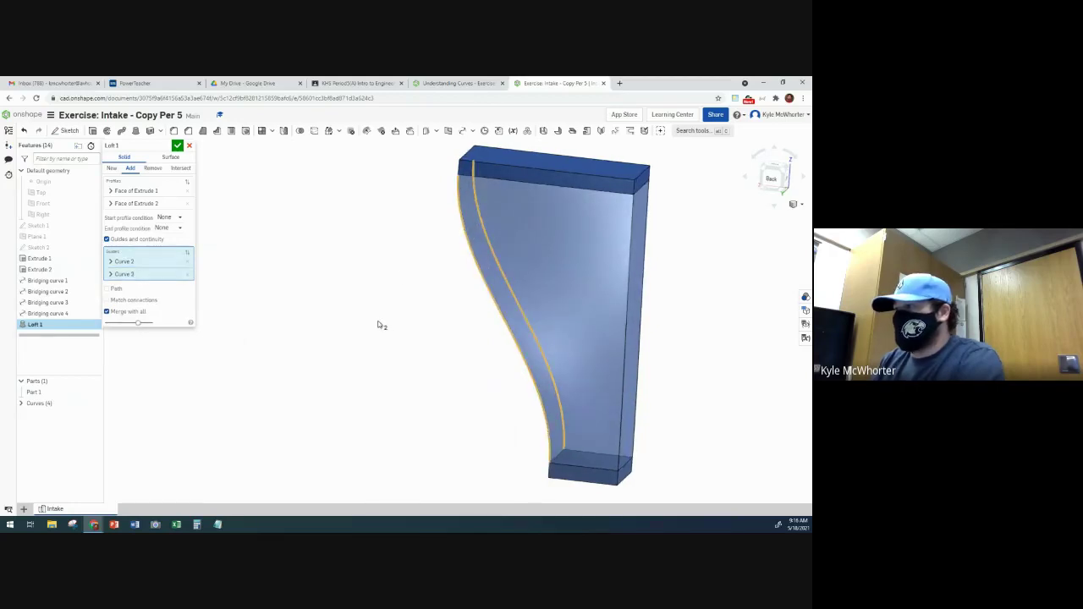
{"action": "right_click_drag", "start_coordinate": [380, 321], "coordinate": [402, 364]}
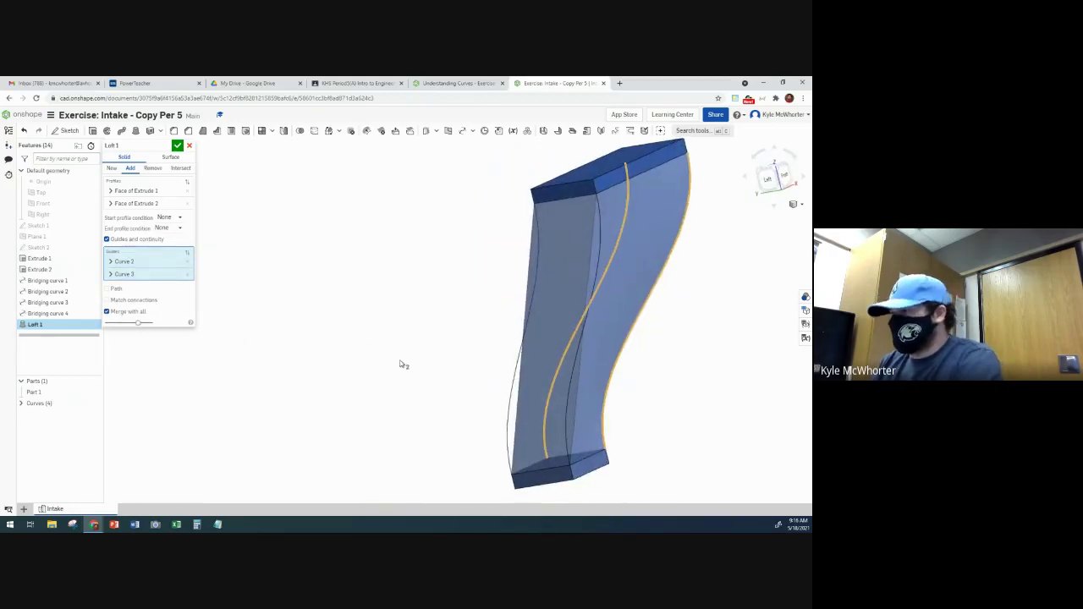
{"action": "left_click", "coordinate": [507, 413]}
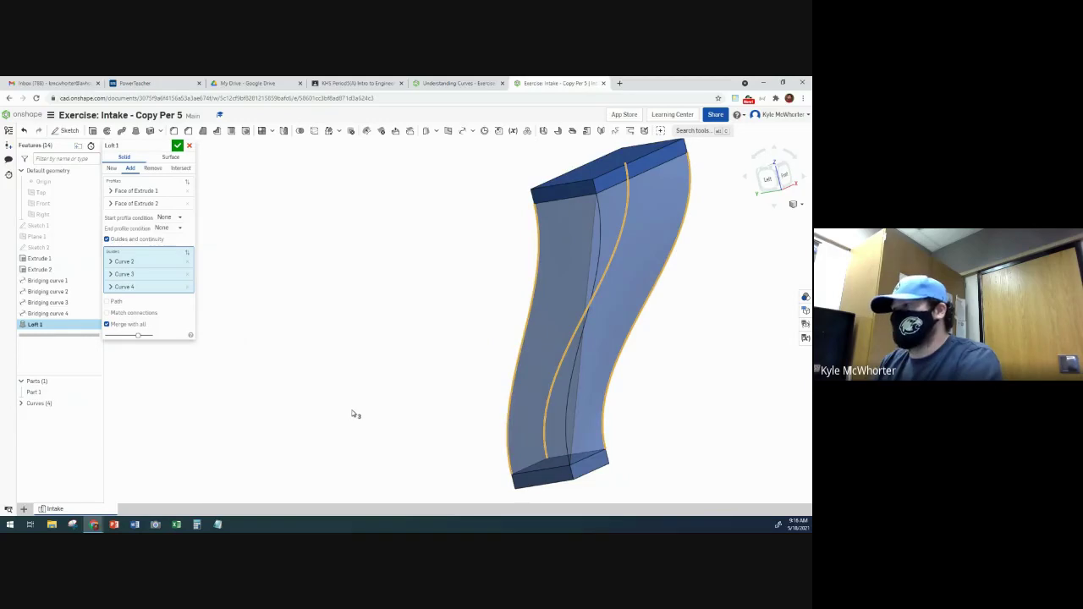
{"action": "right_click_drag", "start_coordinate": [355, 414], "coordinate": [174, 376]}
{"action": "left_click", "coordinate": [661, 242]}
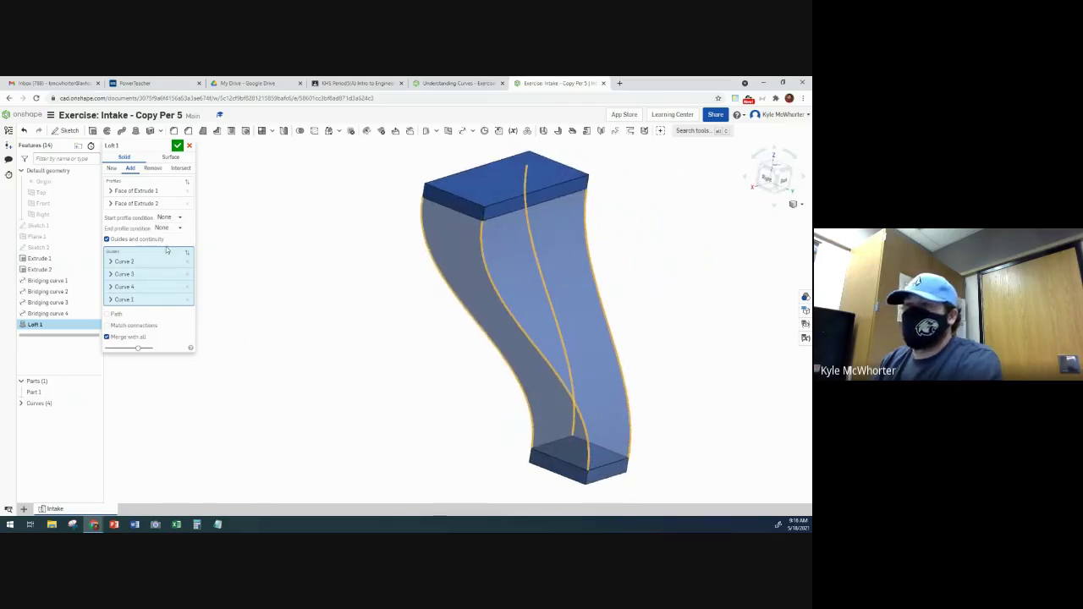
- Accept the guided loft and rename Part 1 to 'Air Intake'
{"action": "left_click", "coordinate": [177, 146]}
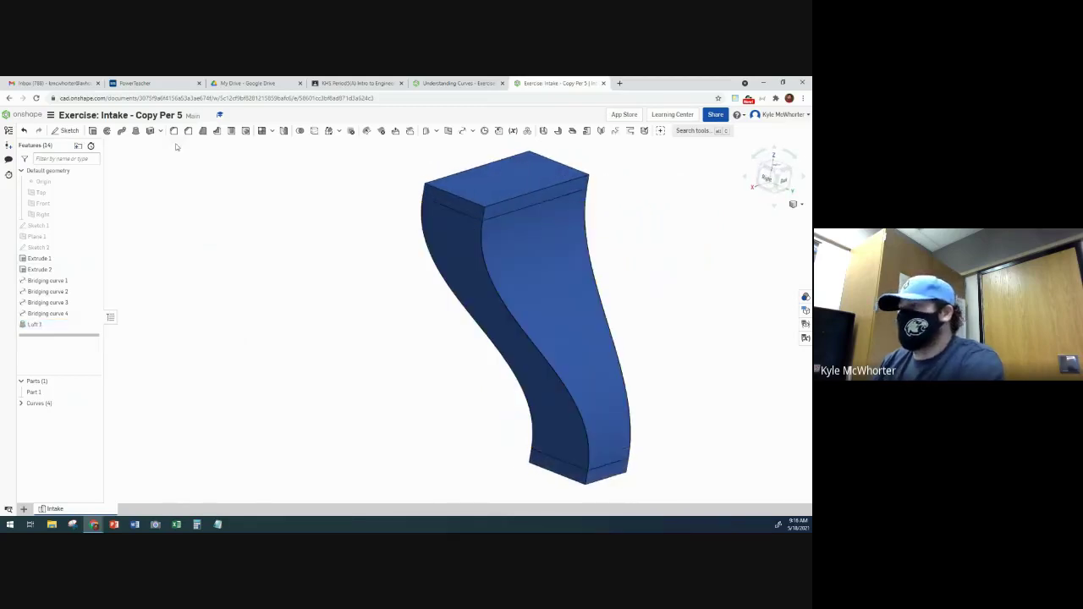
{"action": "right_click_drag", "start_coordinate": [288, 329], "coordinate": [307, 365]}
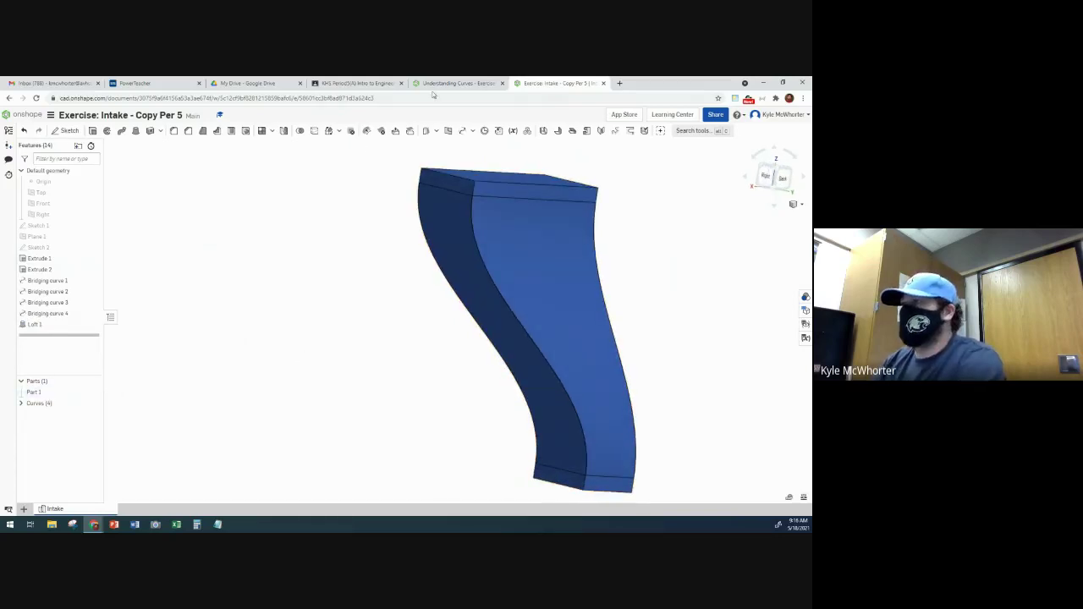
{"action": "right_click", "coordinate": [40, 392]}
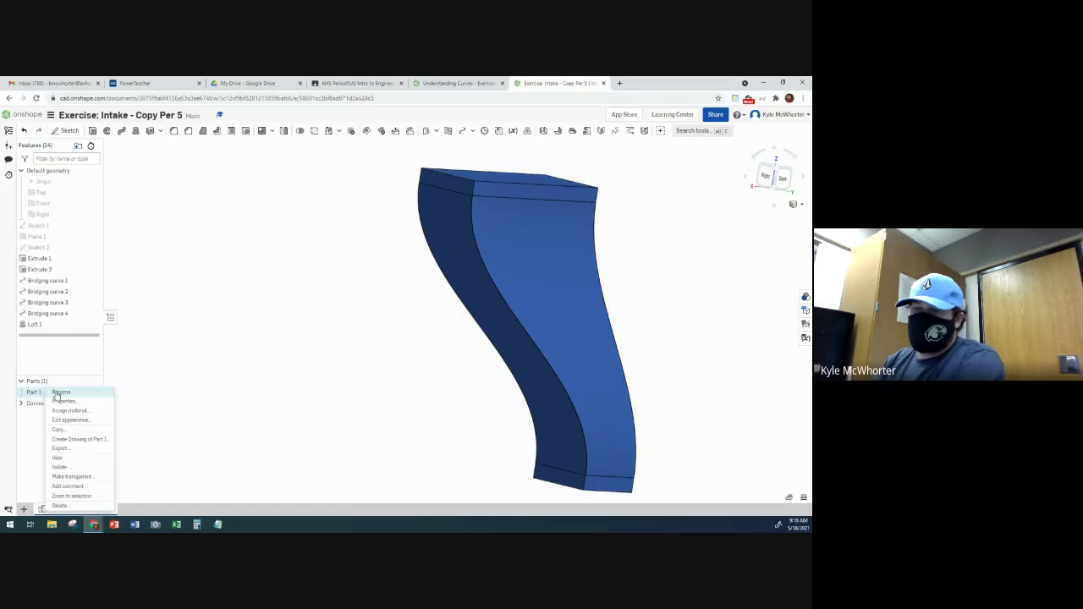
{"action": "left_click", "coordinate": [59, 393]}
{"action": "type", "text": "Intake"}
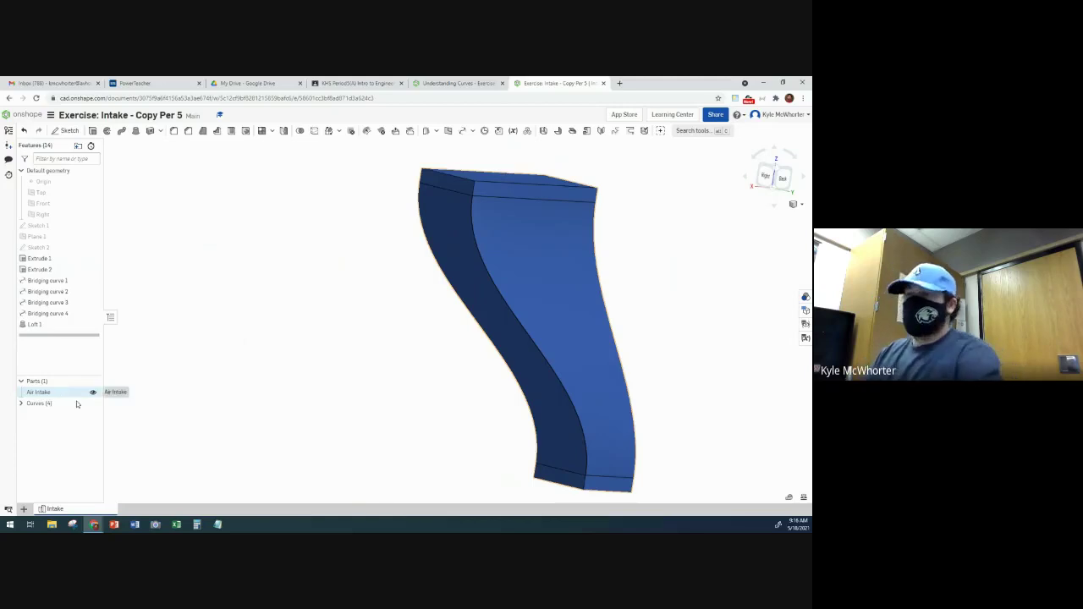
- Page the Air Intake tutorial through Steps 7 and 8 to Step 9 on fillets
{"action": "left_click", "coordinate": [467, 84]}
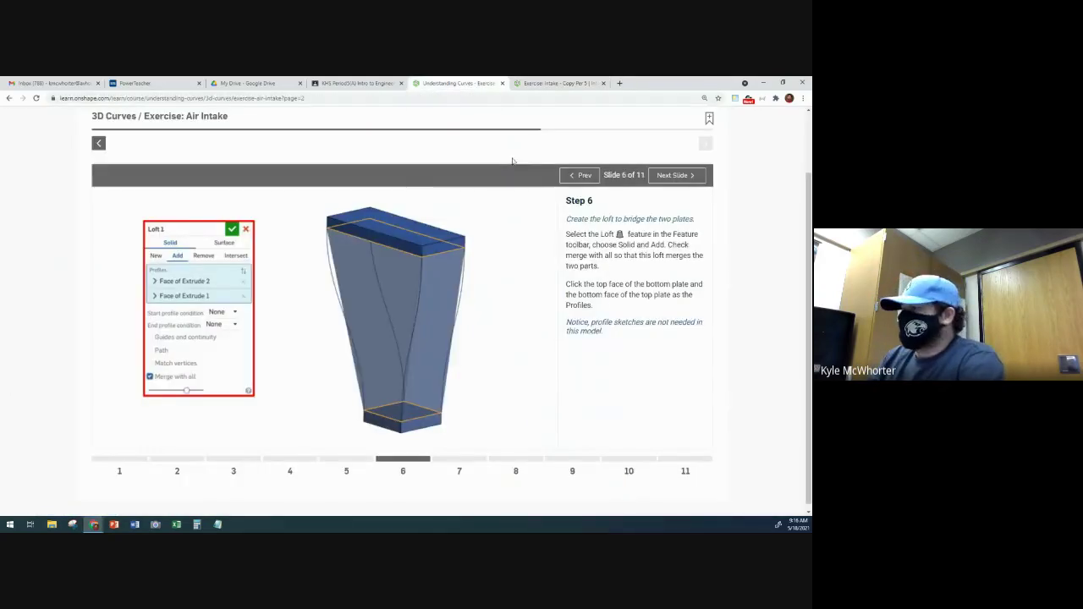
{"action": "left_click", "coordinate": [690, 175]}
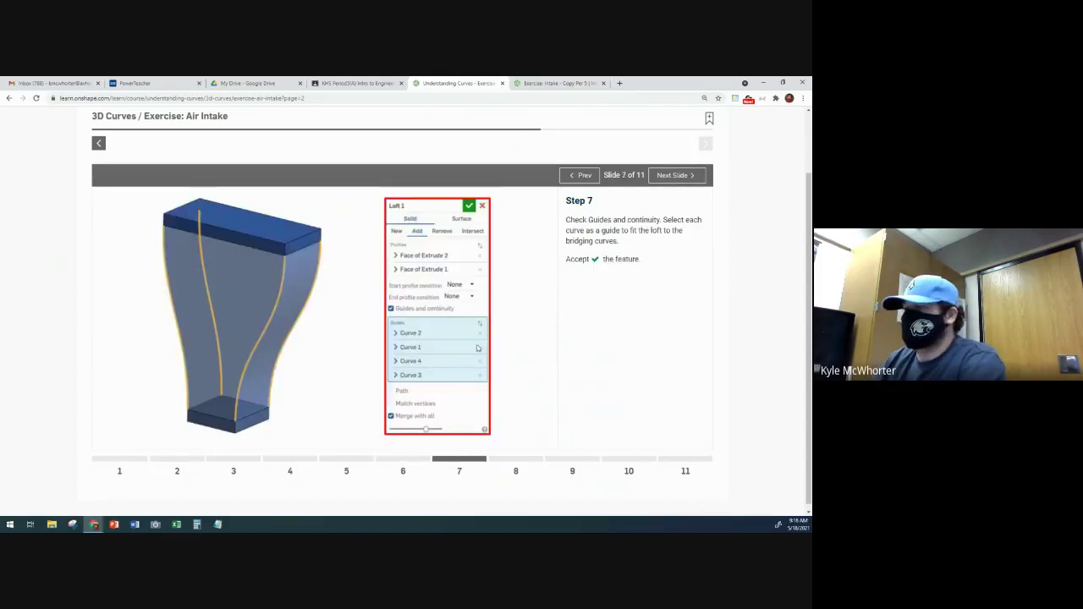
{"action": "left_click", "coordinate": [674, 178]}
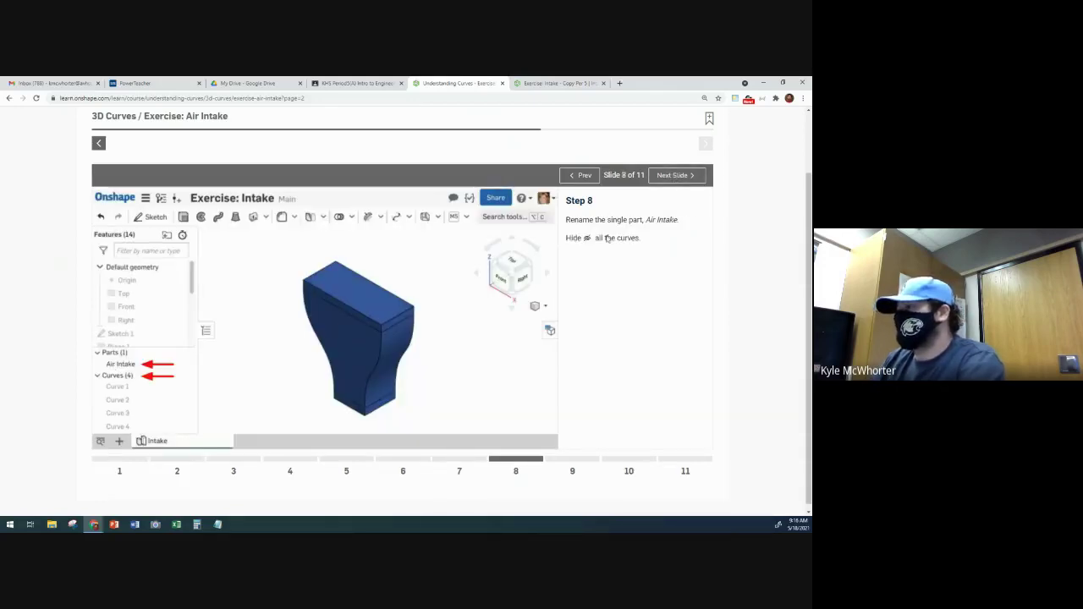
{"action": "left_click", "coordinate": [558, 83]}
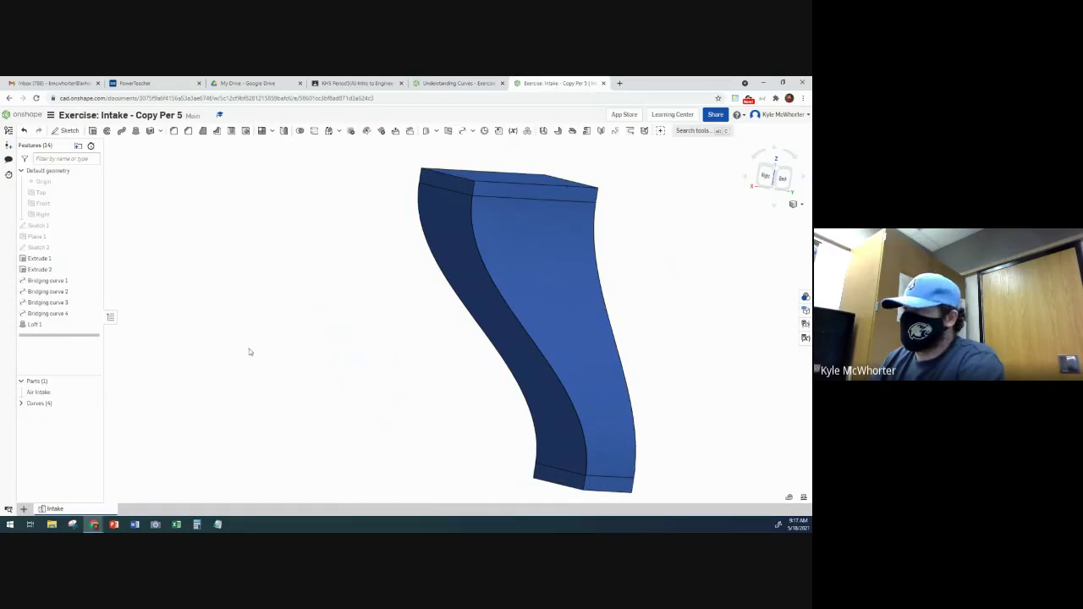
{"action": "right_click_drag", "start_coordinate": [382, 328], "coordinate": [368, 341]}
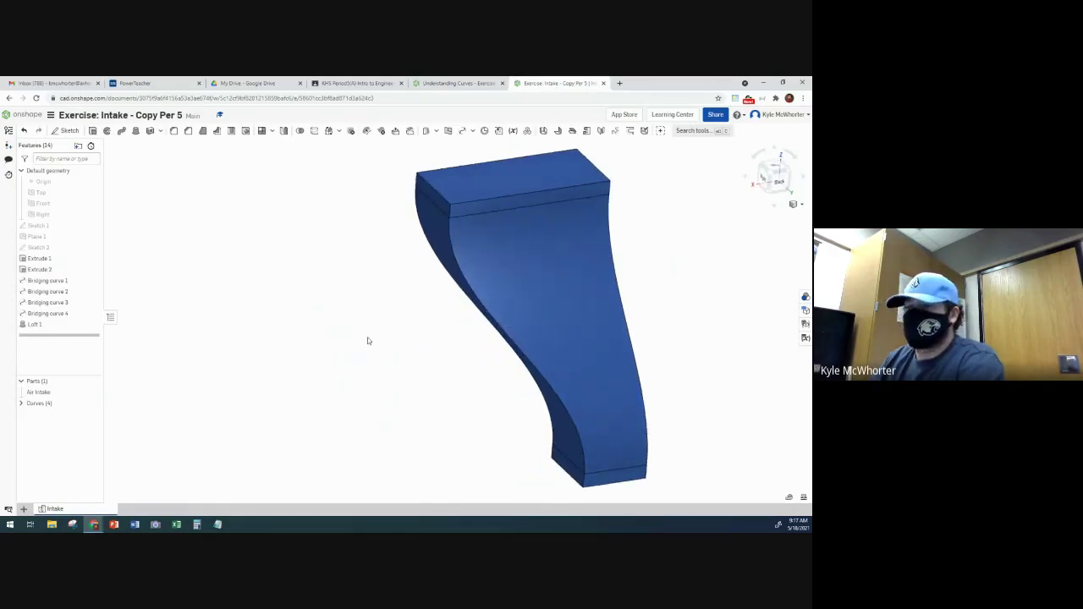
{"action": "left_click", "coordinate": [457, 83]}
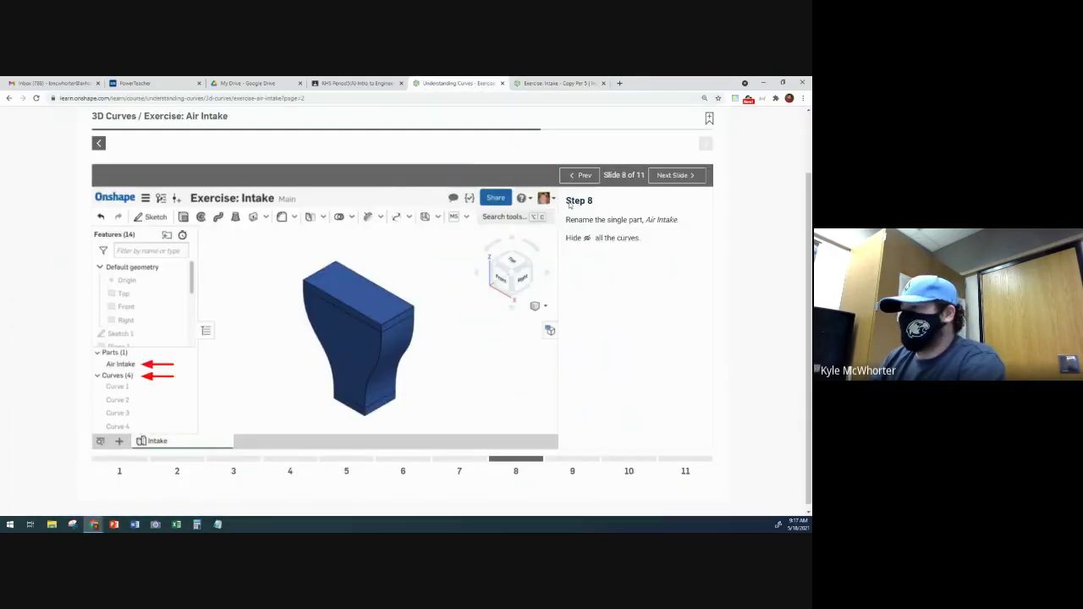
{"action": "left_click", "coordinate": [678, 176]}
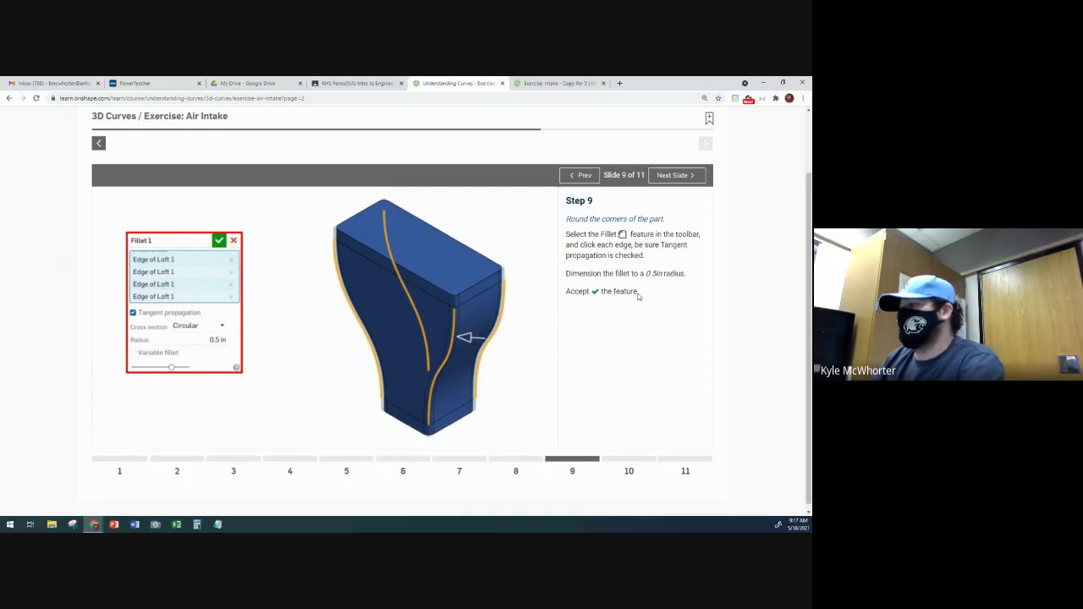
- Fillet the four long loft edges of the Air Intake with a 0.5 in radius
{"action": "left_click", "coordinate": [555, 83]}
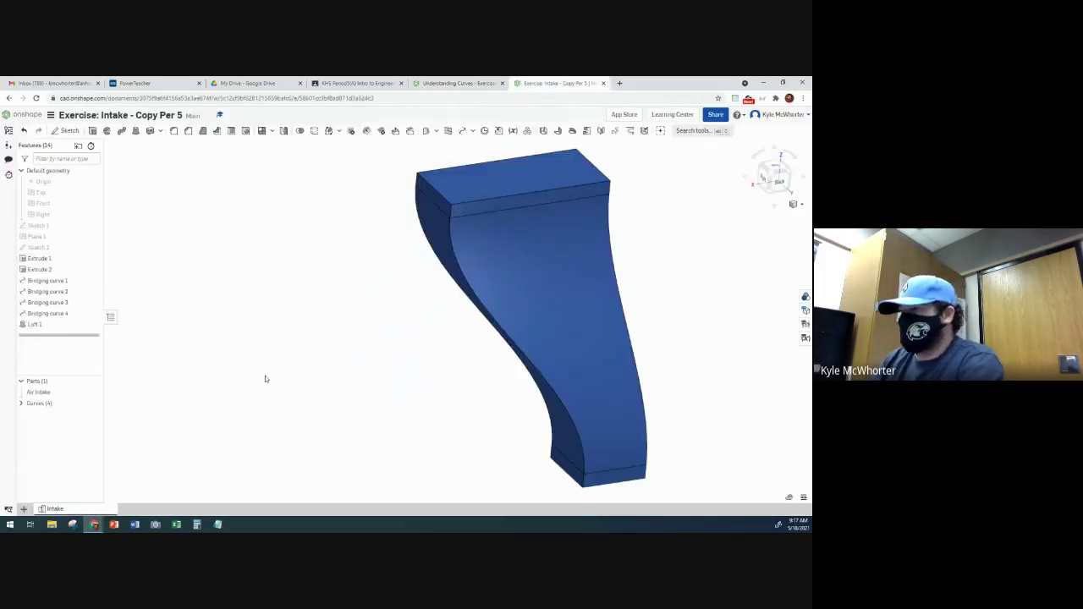
{"action": "key", "text": "Left"}
{"action": "key", "text": "Left"}
{"action": "key", "text": "Left"}
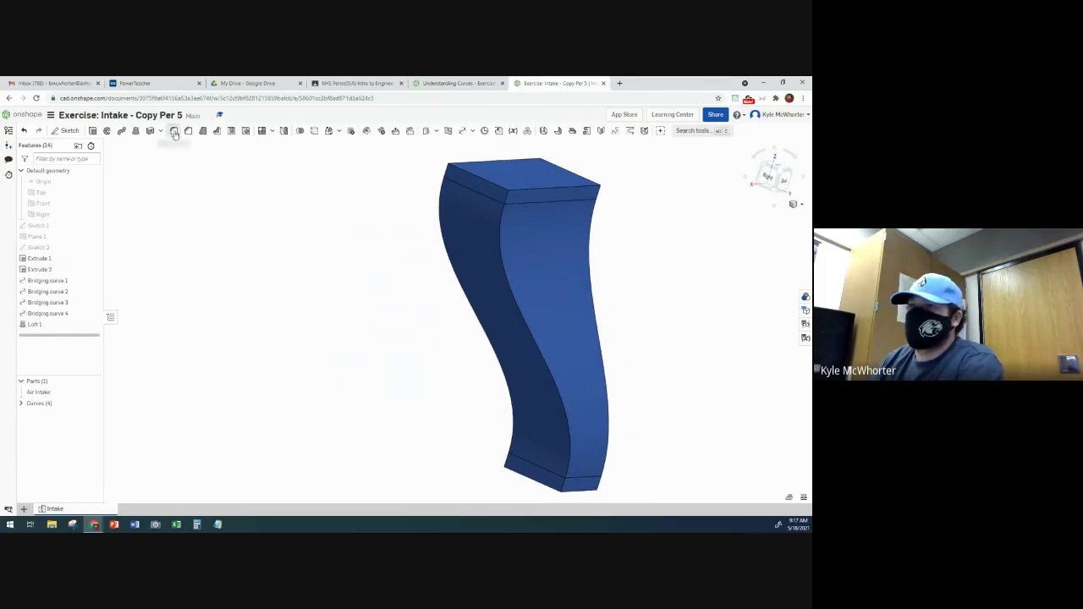
{"action": "left_click", "coordinate": [174, 133]}
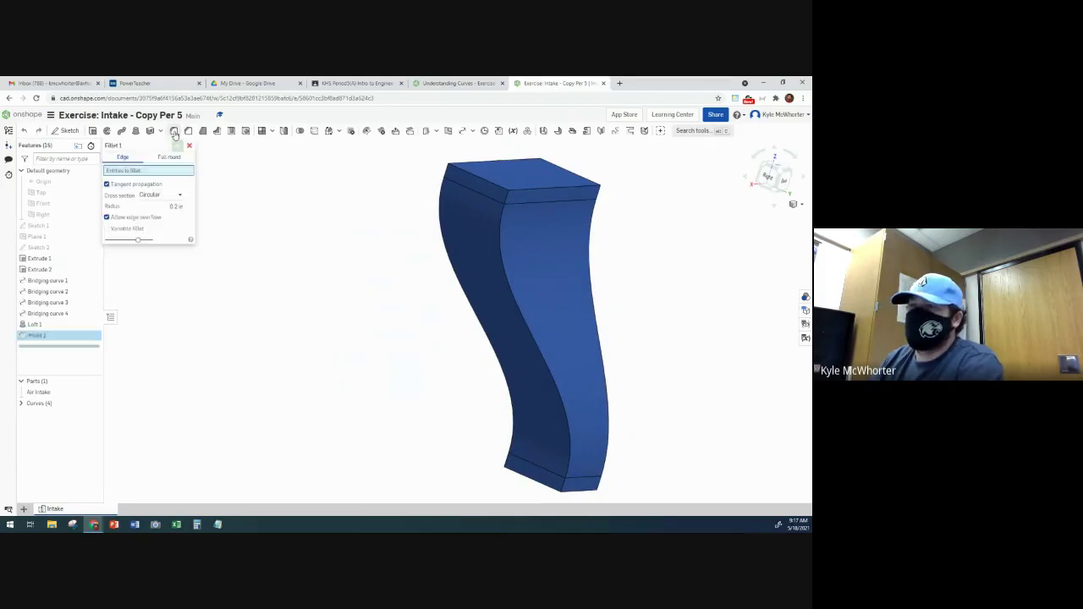
{"action": "left_click", "coordinate": [169, 207]}
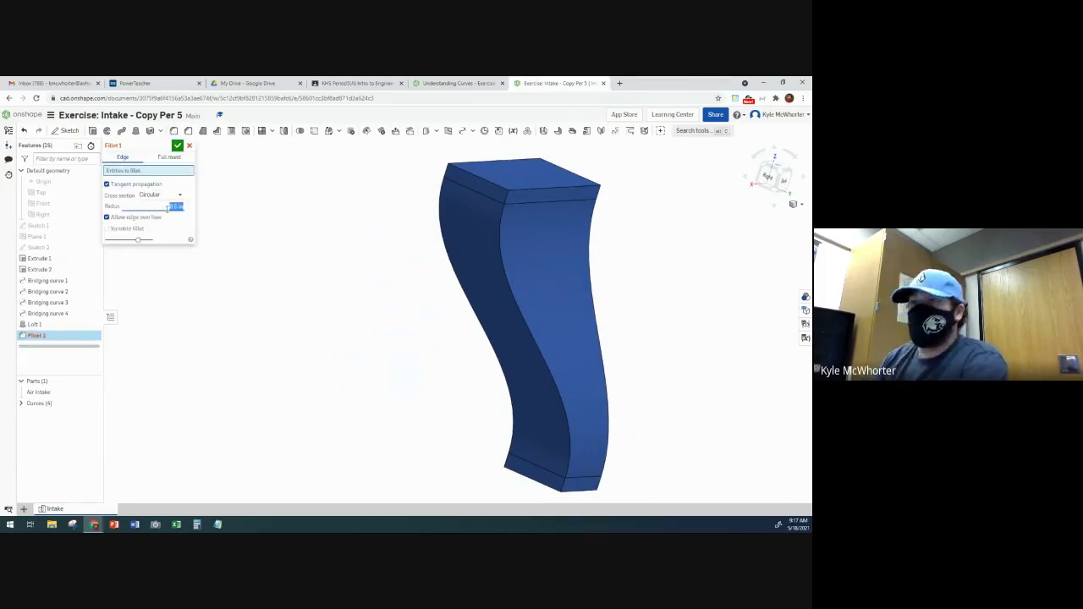
{"action": "left_click", "coordinate": [440, 238]}
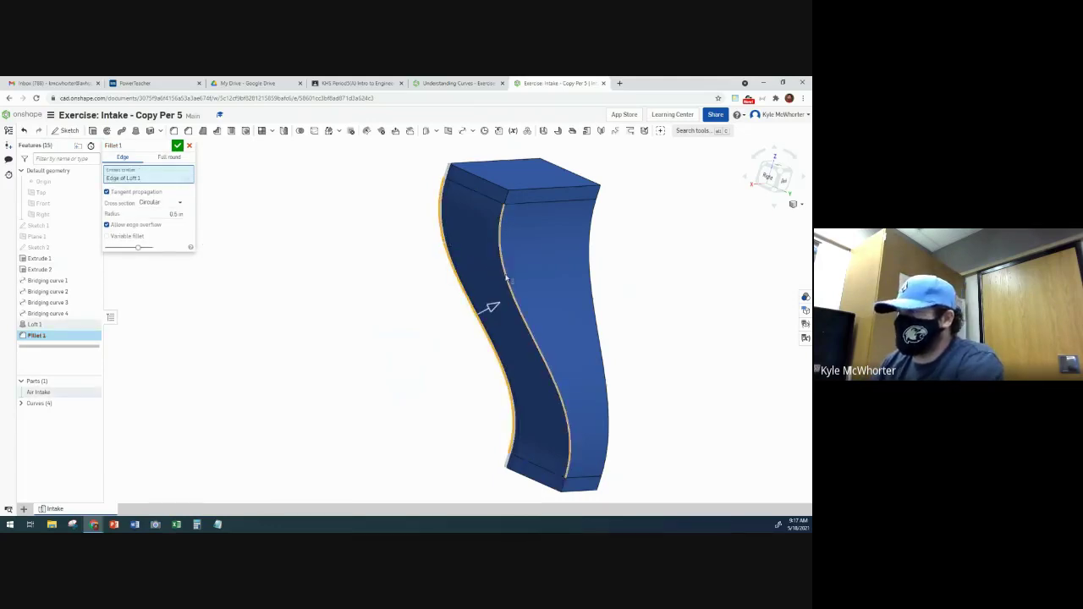
{"action": "left_click", "coordinate": [505, 279]}
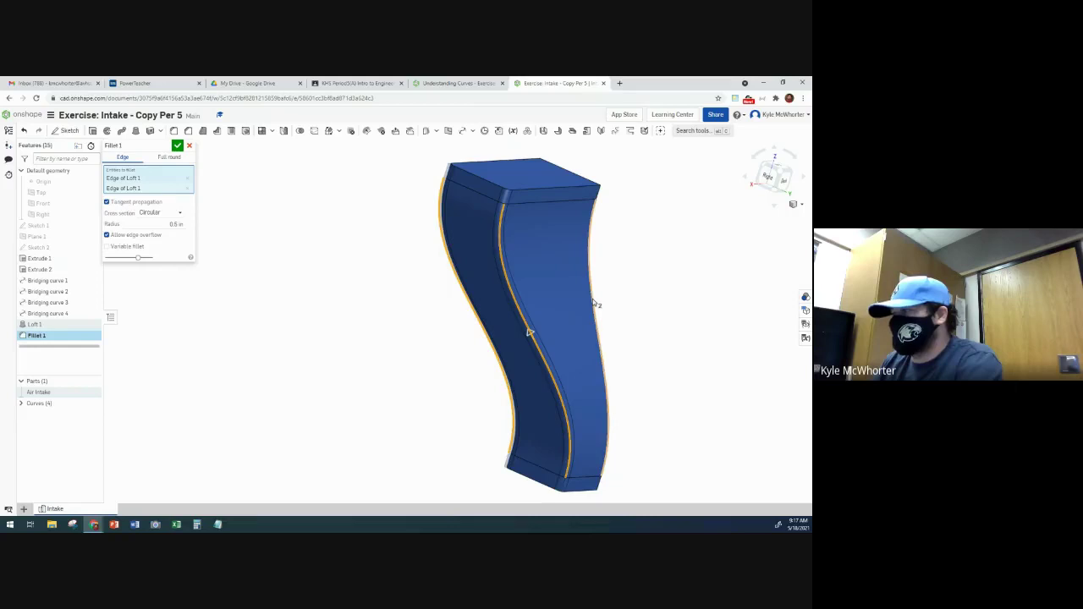
{"action": "left_click", "coordinate": [593, 302]}
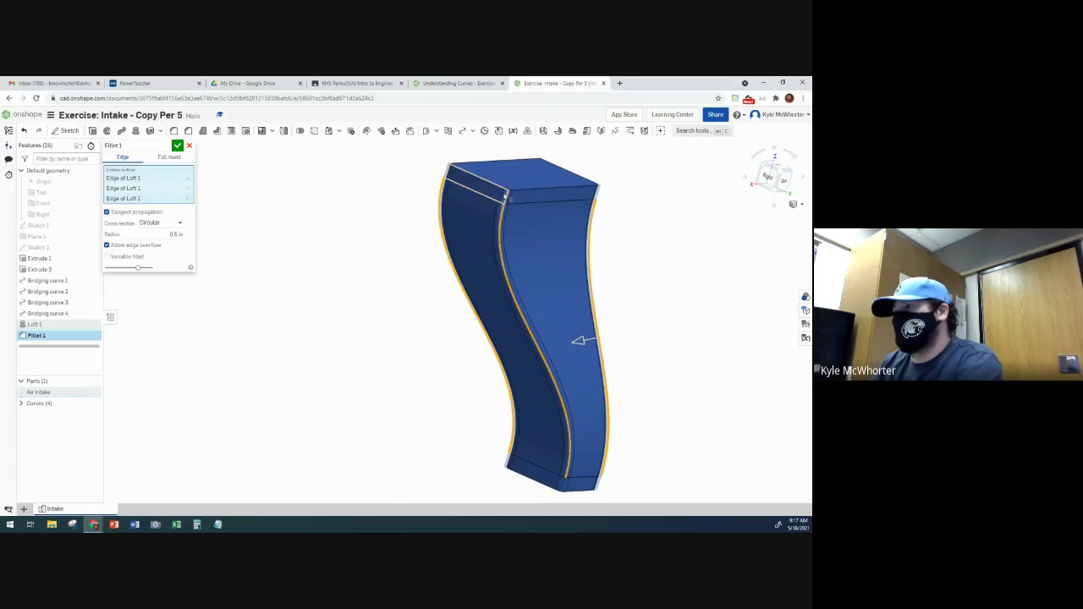
{"action": "right_click_drag", "start_coordinate": [386, 358], "coordinate": [319, 350]}
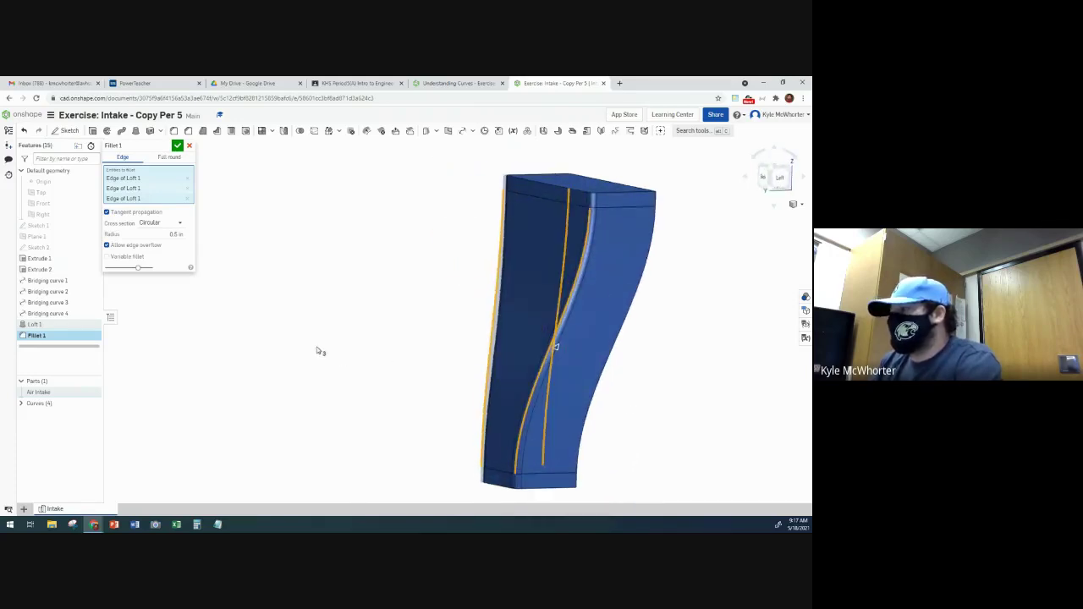
{"action": "left_click", "coordinate": [641, 288]}
{"action": "right_click_drag", "start_coordinate": [669, 307], "coordinate": [504, 325]}
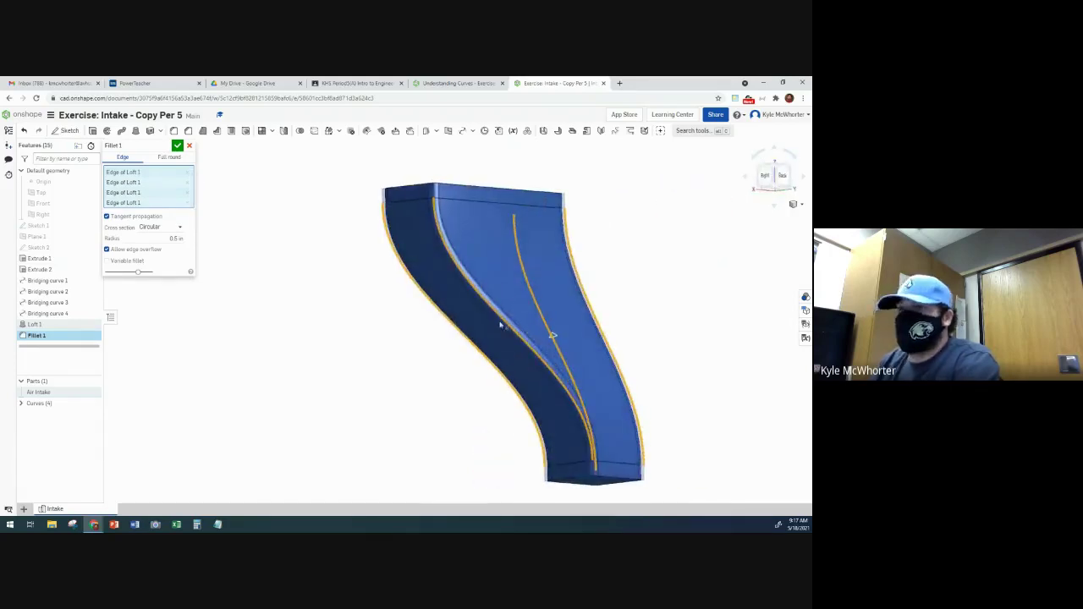
{"action": "left_click", "coordinate": [176, 145]}
{"action": "right_click_drag", "start_coordinate": [229, 208], "coordinate": [212, 250]}
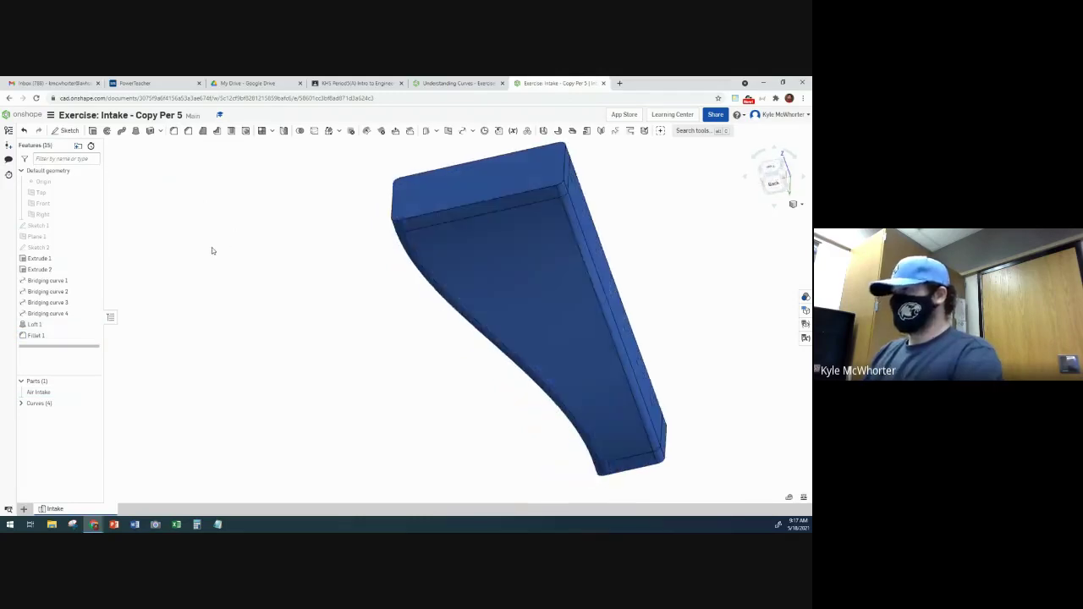
- Advance the tutorial from Step 9 to Step 10 on shelling the part 0.1 in
{"action": "left_click", "coordinate": [478, 84]}
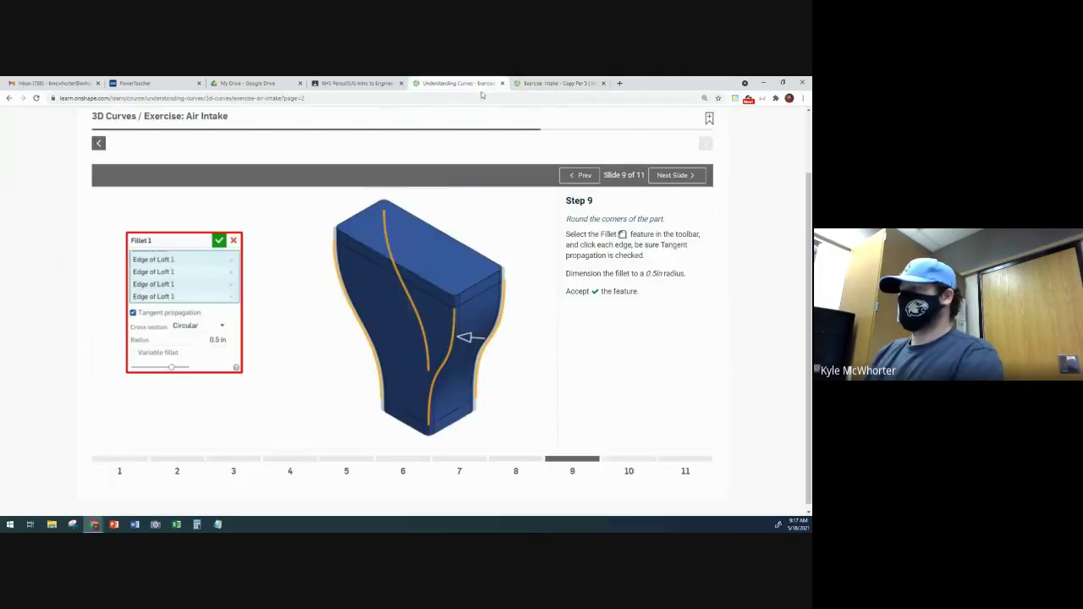
{"action": "left_click", "coordinate": [684, 175]}
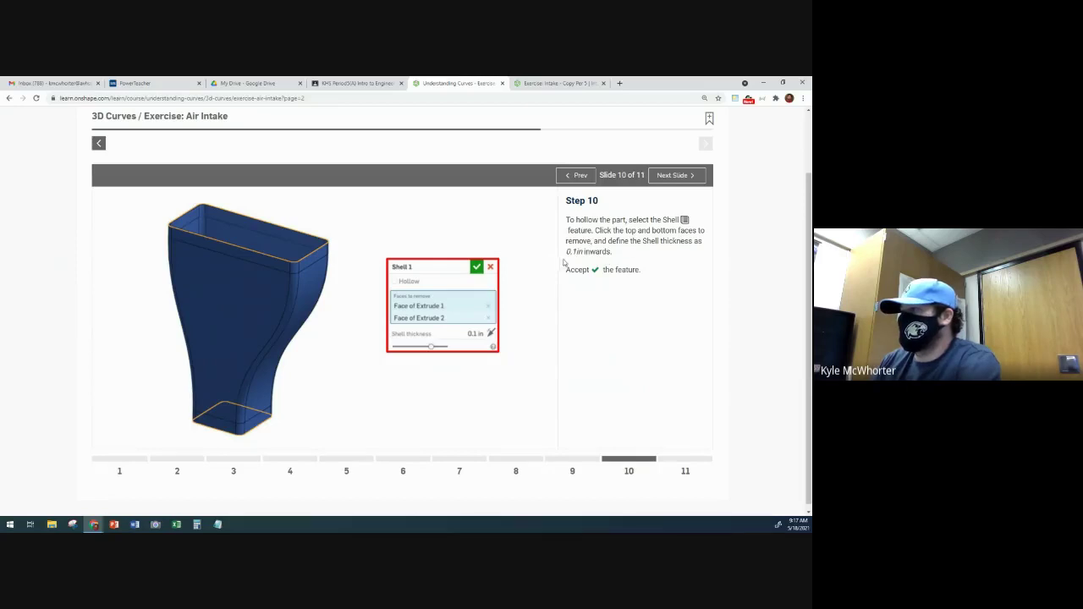
{"action": "left_click", "coordinate": [573, 83]}
{"action": "right_click_drag", "start_coordinate": [347, 283], "coordinate": [286, 379]}
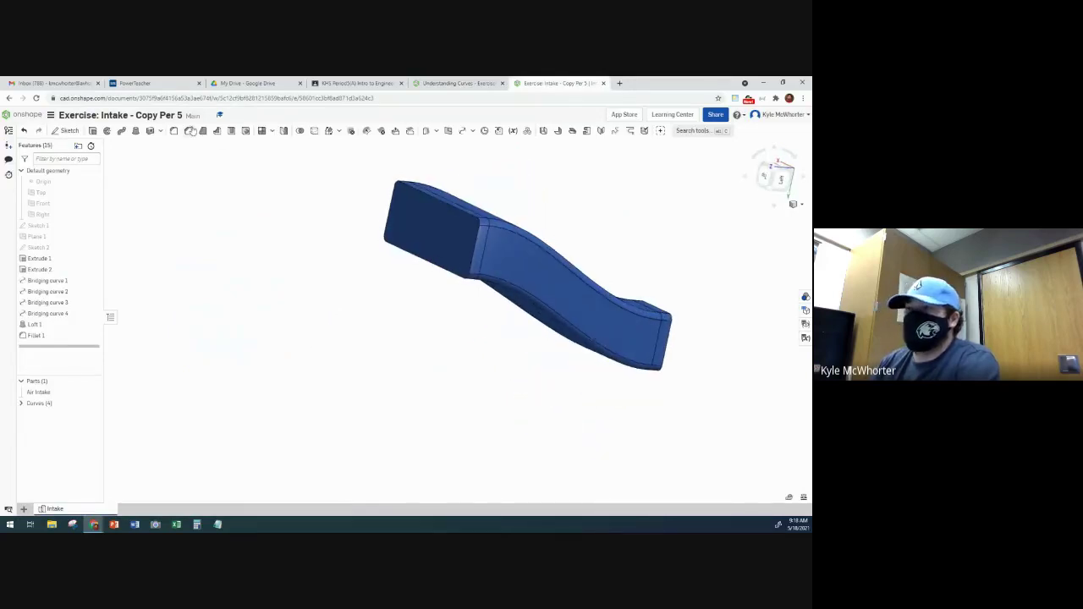
- Shell the Air Intake at 0.1 in, removing the large and small end faces
{"action": "left_click", "coordinate": [230, 133]}
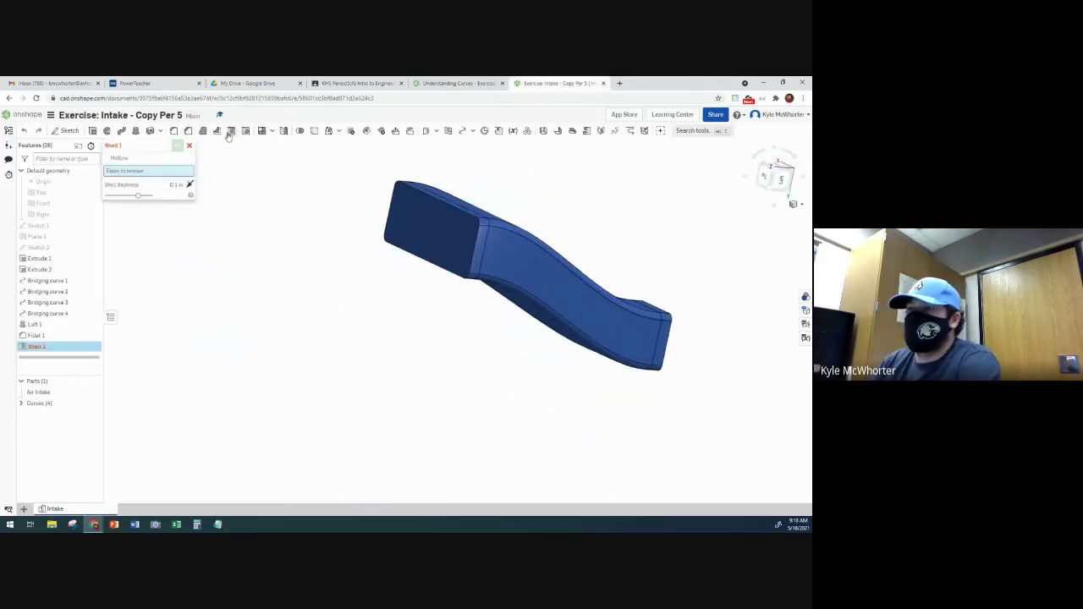
{"action": "left_click", "coordinate": [433, 227]}
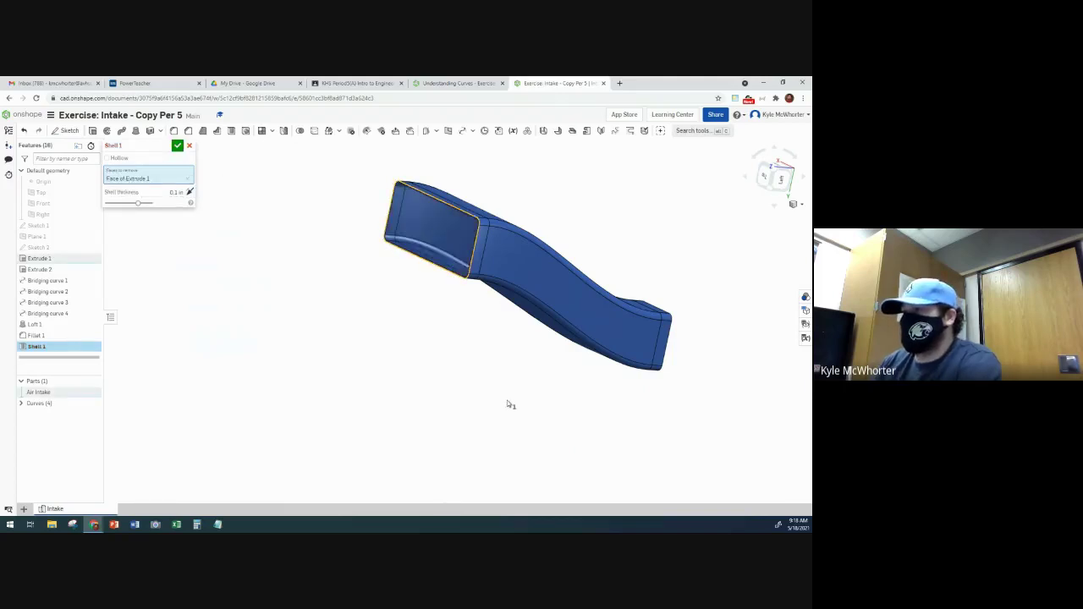
{"action": "right_click_drag", "start_coordinate": [507, 404], "coordinate": [442, 401]}
{"action": "left_click", "coordinate": [589, 373]}
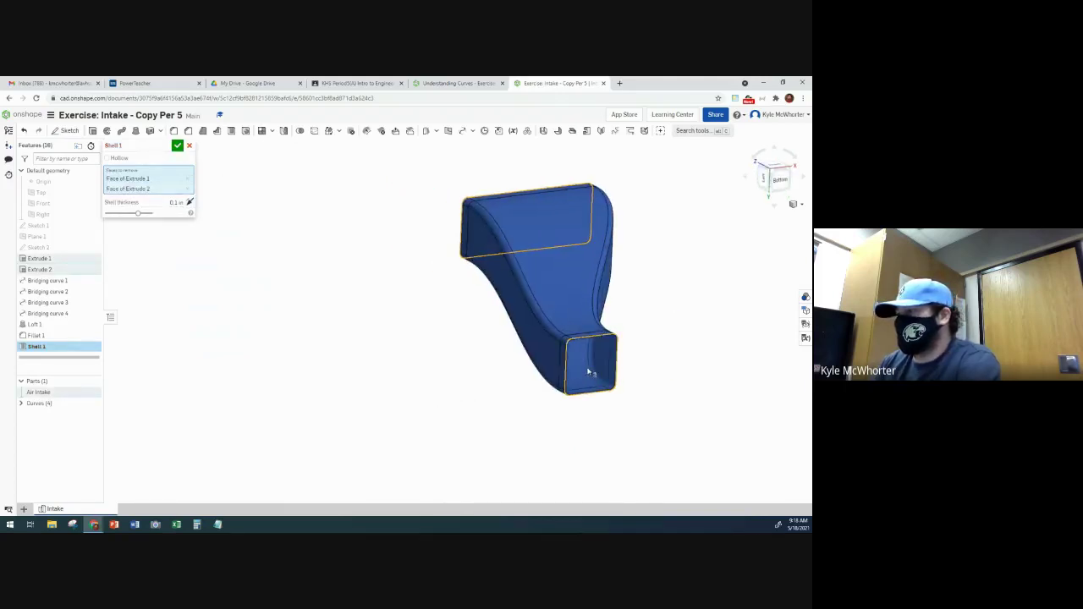
{"action": "key", "text": "shift+6"}
{"action": "right_click_drag", "start_coordinate": [419, 382], "coordinate": [465, 314]}
- Apply the 0.1 in shell, view the hollow interior, and advance the tutorial to Step 11
{"action": "left_click", "coordinate": [177, 146]}
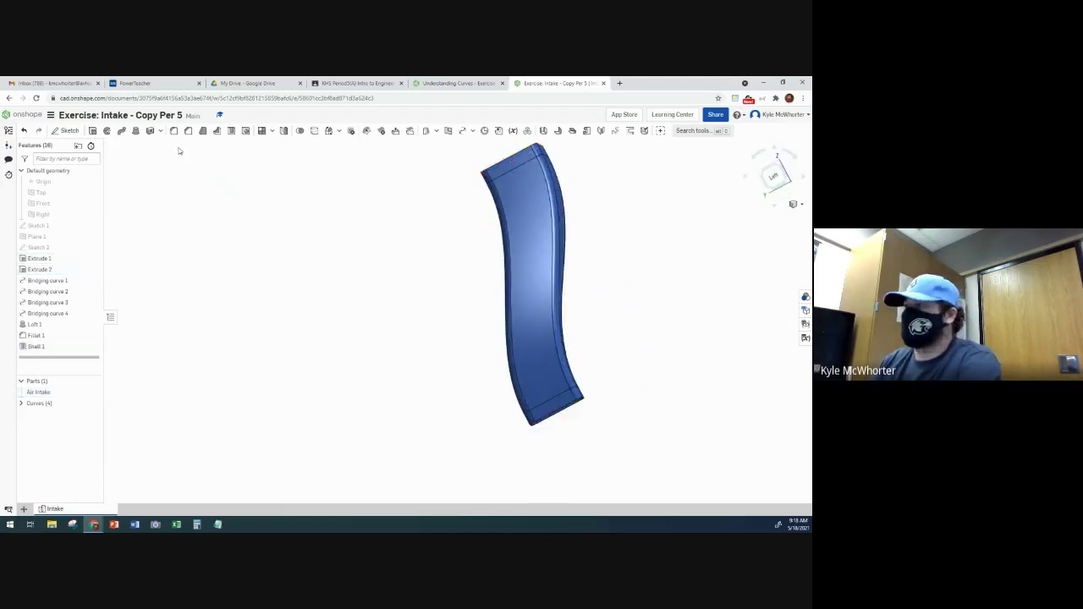
{"action": "right_click_drag", "start_coordinate": [338, 288], "coordinate": [466, 298]}
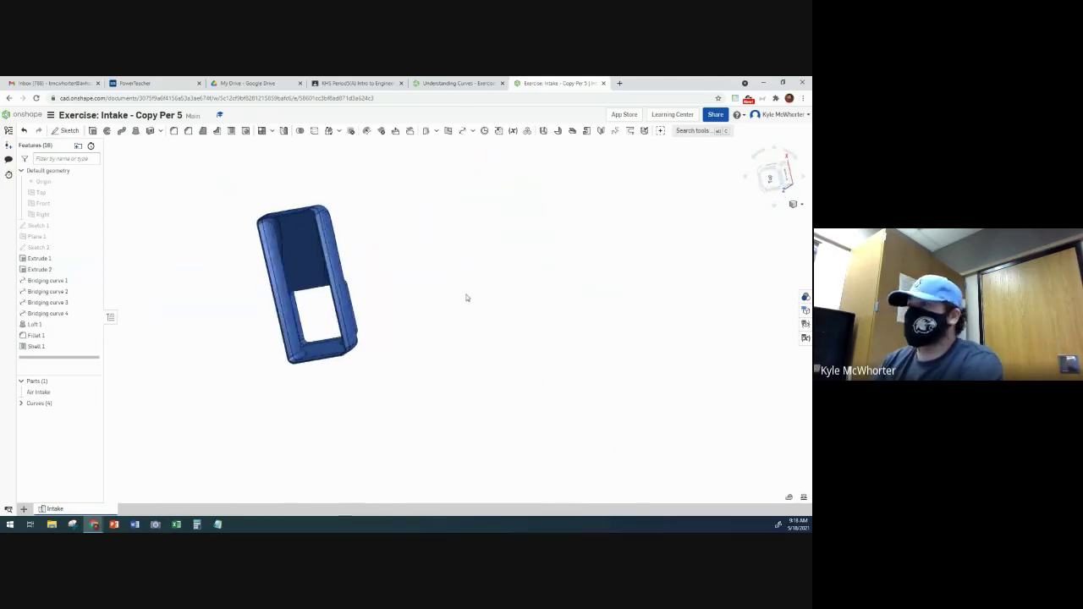
{"action": "left_click", "coordinate": [461, 83]}
{"action": "left_click", "coordinate": [672, 175]}
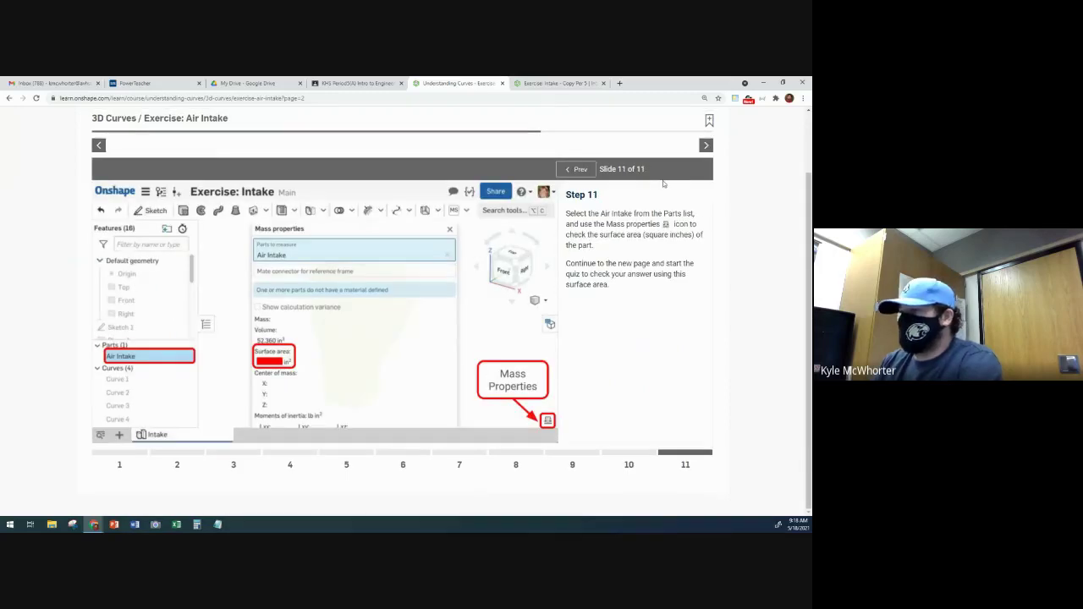